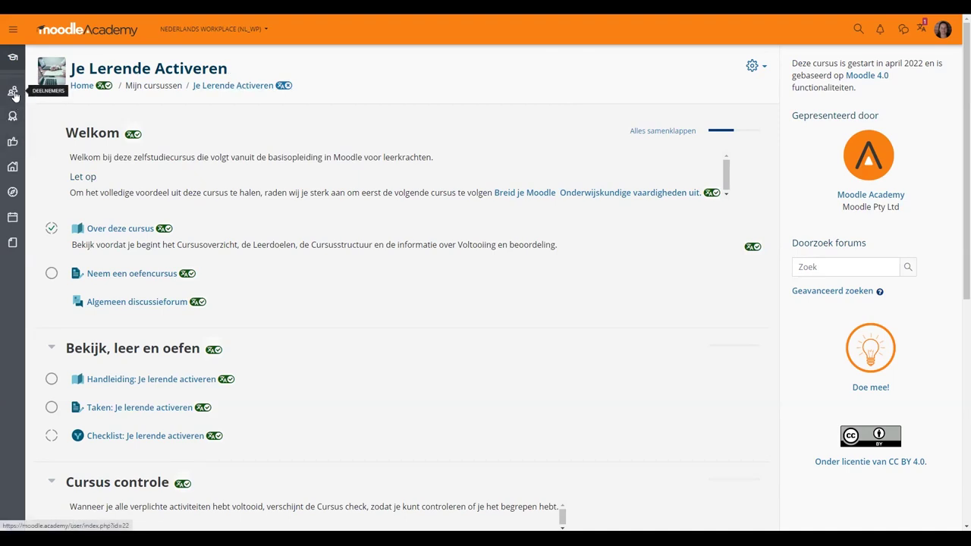
Open the dashboard, change its course completion filter and open the Vertaal Moodle Academie course
right_click(13, 173)
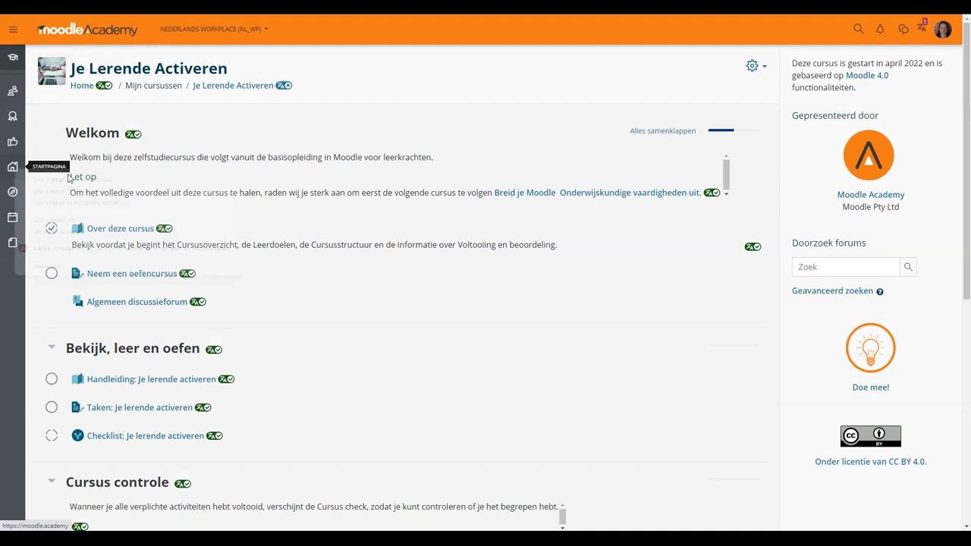
click(13, 173)
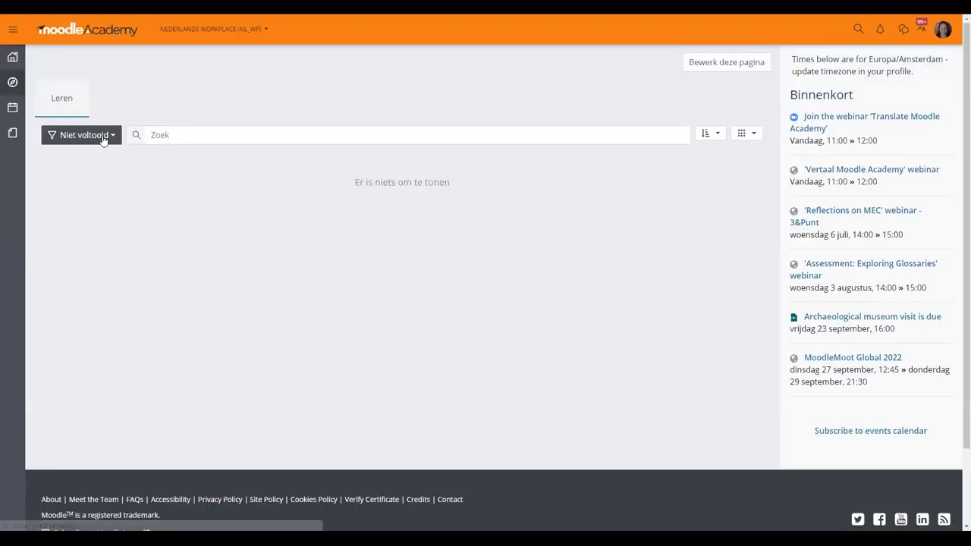
click(103, 140)
click(76, 230)
click(706, 351)
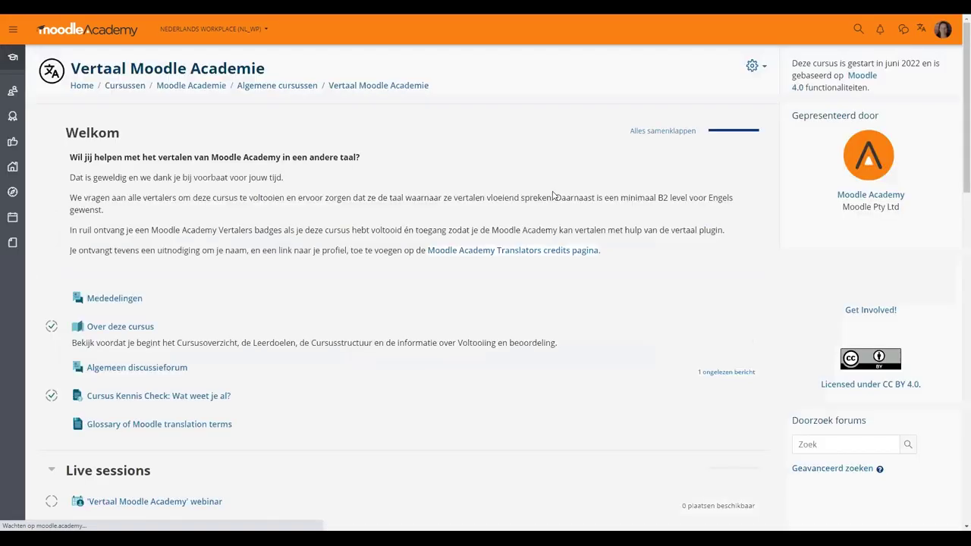
Open the Nederlandse vertaalgids from the course's Voor vertalers section
scroll(578, 201, down, 3)
scroll(577, 200, down, 7)
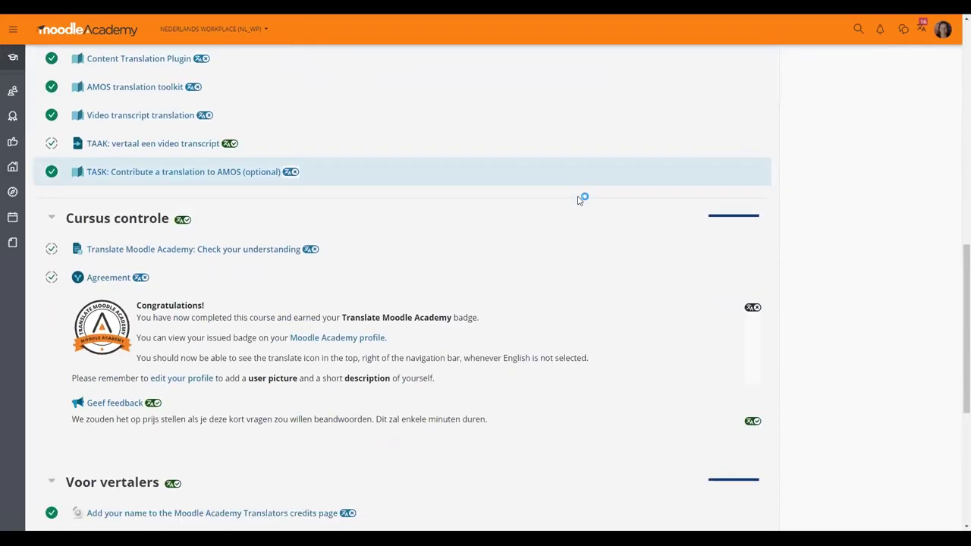
scroll(577, 204, down, 3)
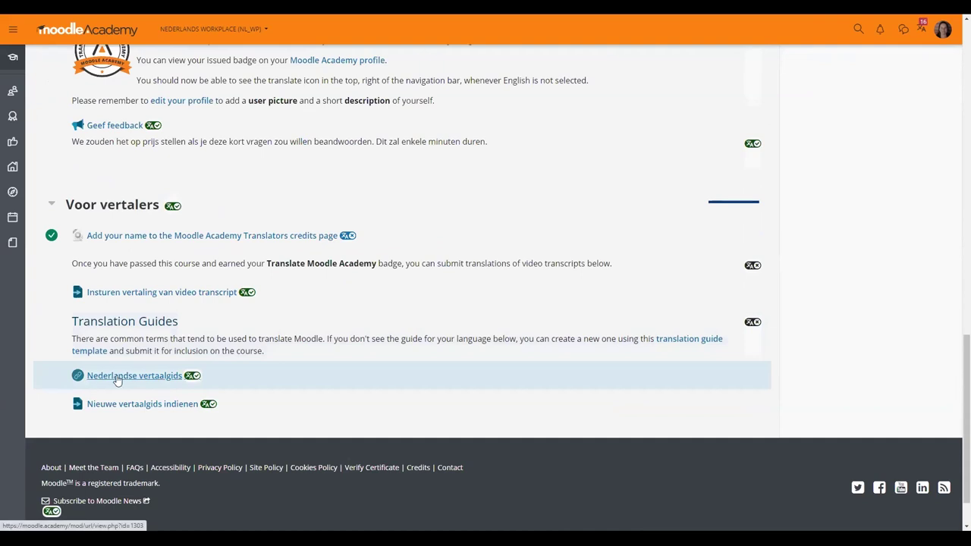
click(118, 376)
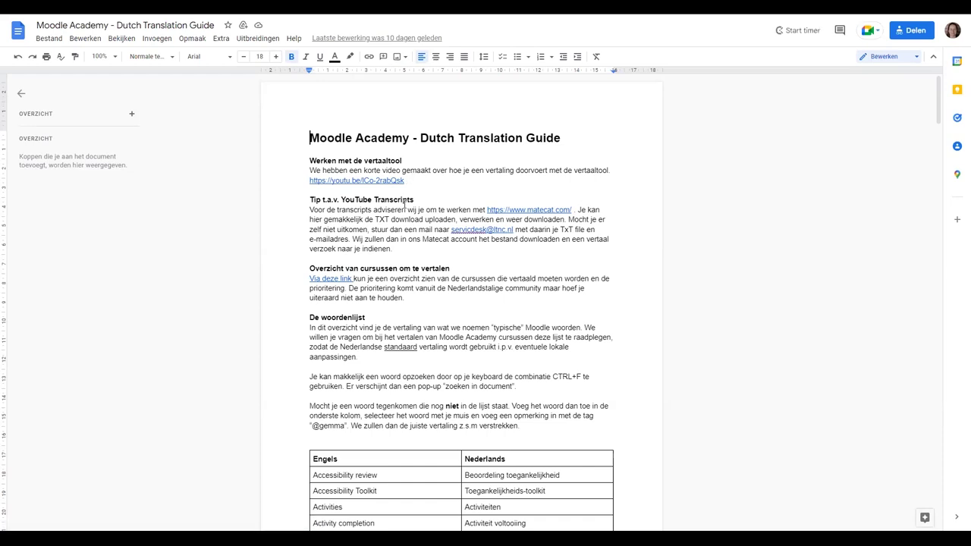
Read the Dutch Translation Guide's instructions and look through its linked overview of courses to translate
scroll(404, 203, down, 1)
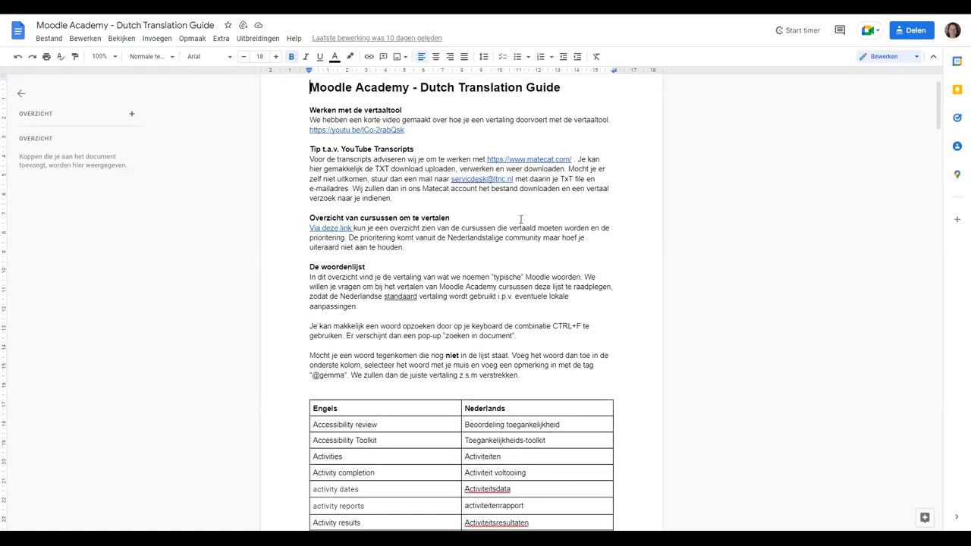
scroll(521, 219, down, 1)
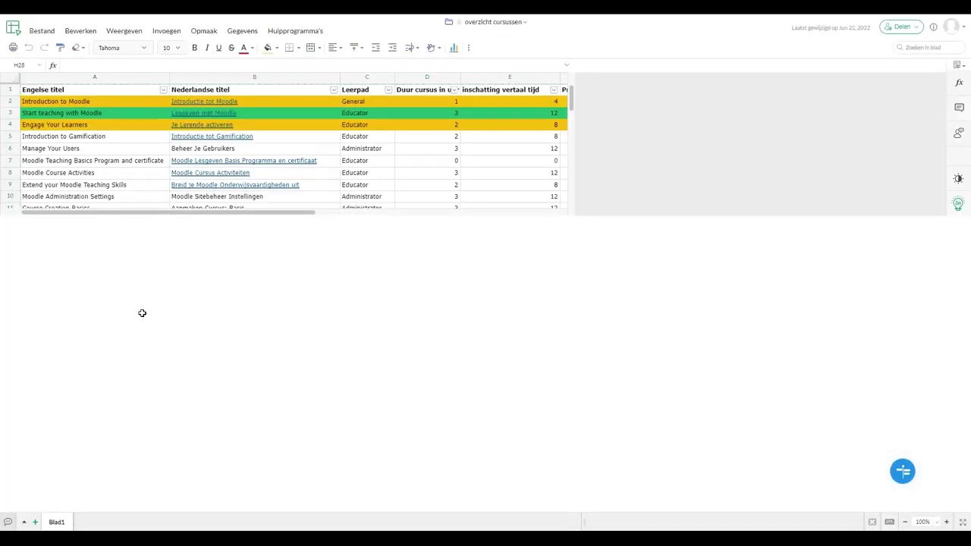
scroll(119, 422, down, 1)
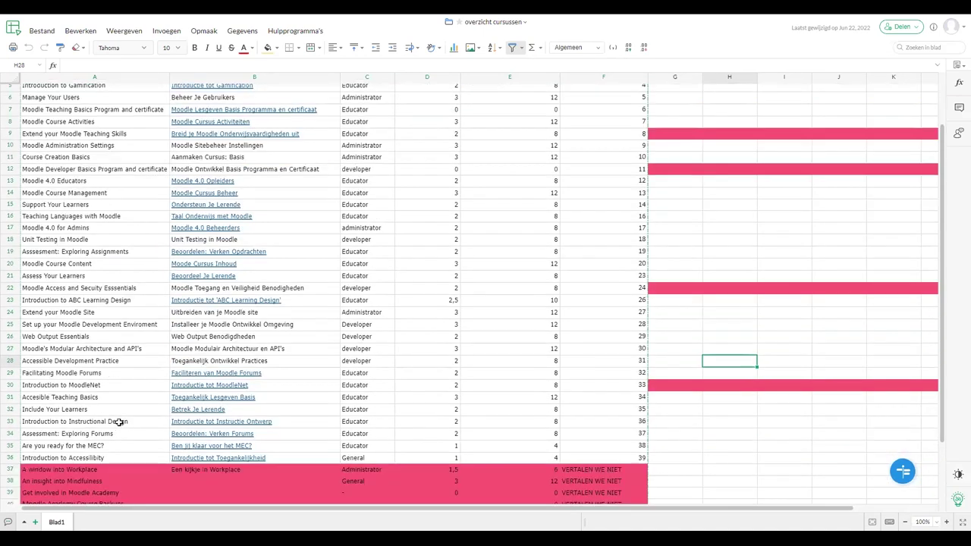
scroll(116, 412, up, 1)
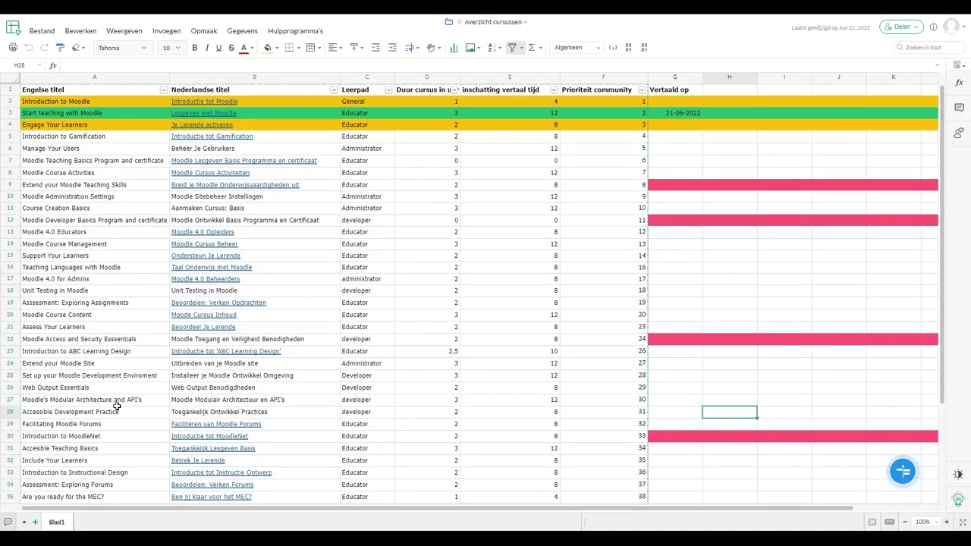
scroll(110, 363, down, 4)
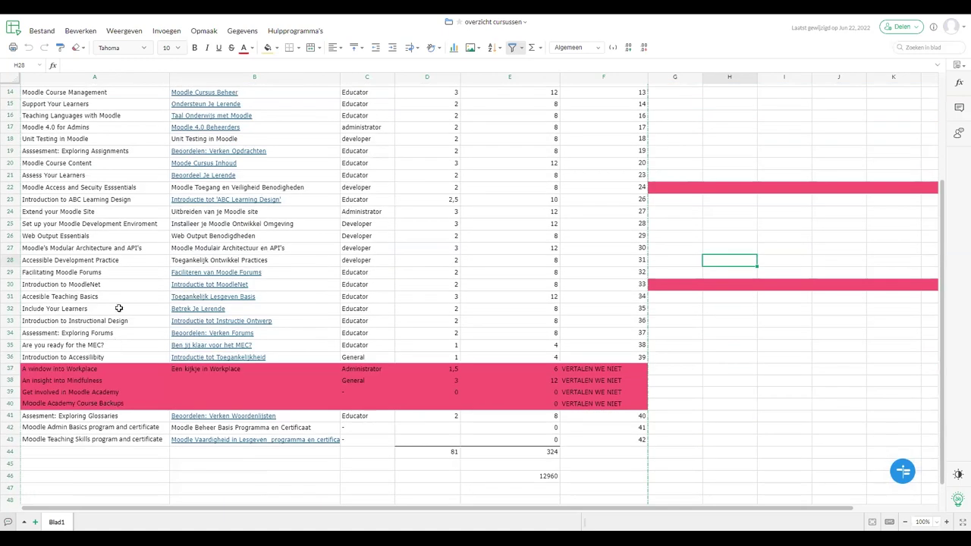
scroll(148, 243, up, 5)
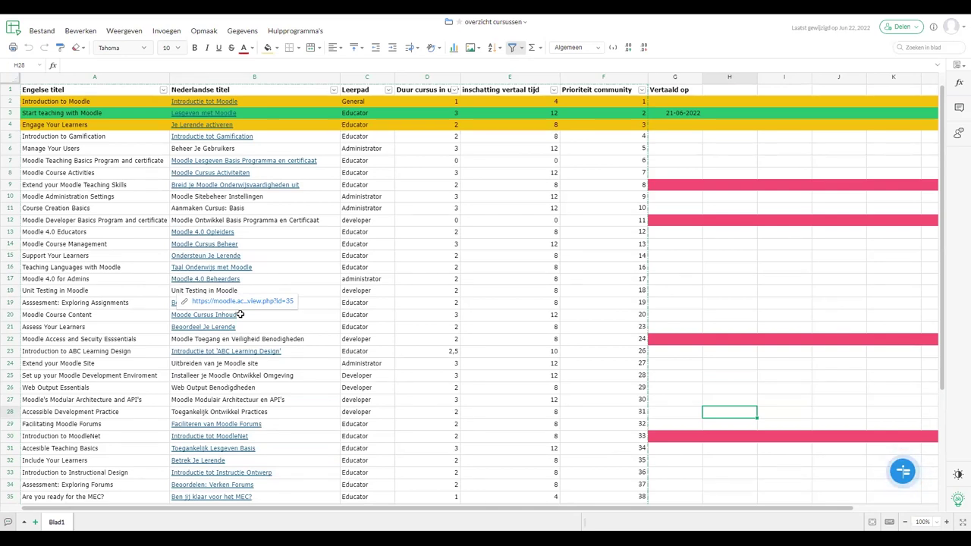
Examine the course duration, estimated translation time and community priority columns in the course overview
click(454, 175)
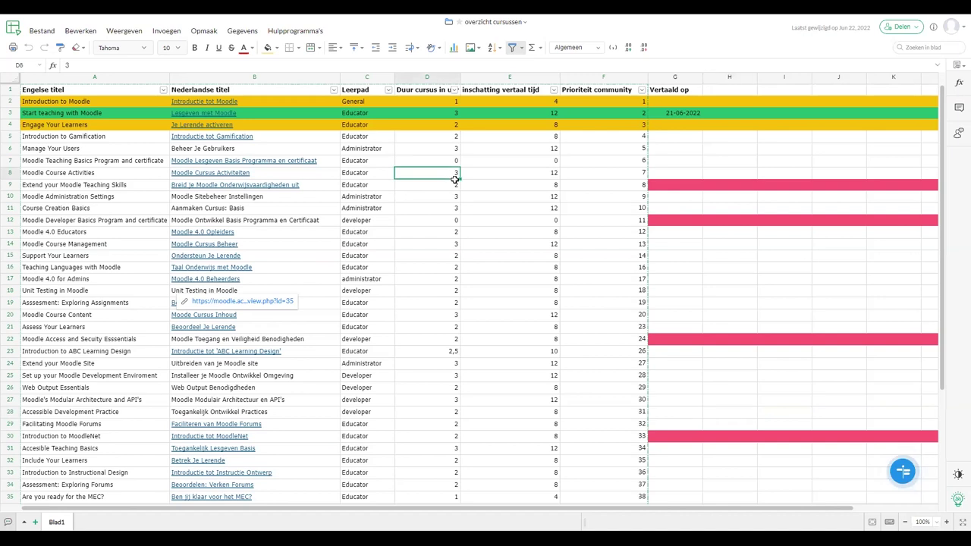
click(493, 184)
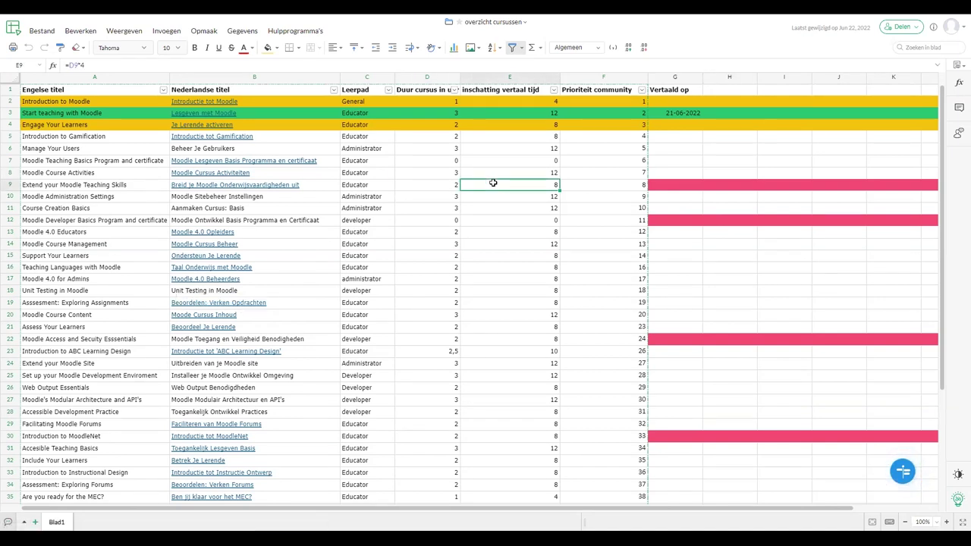
key(Right)
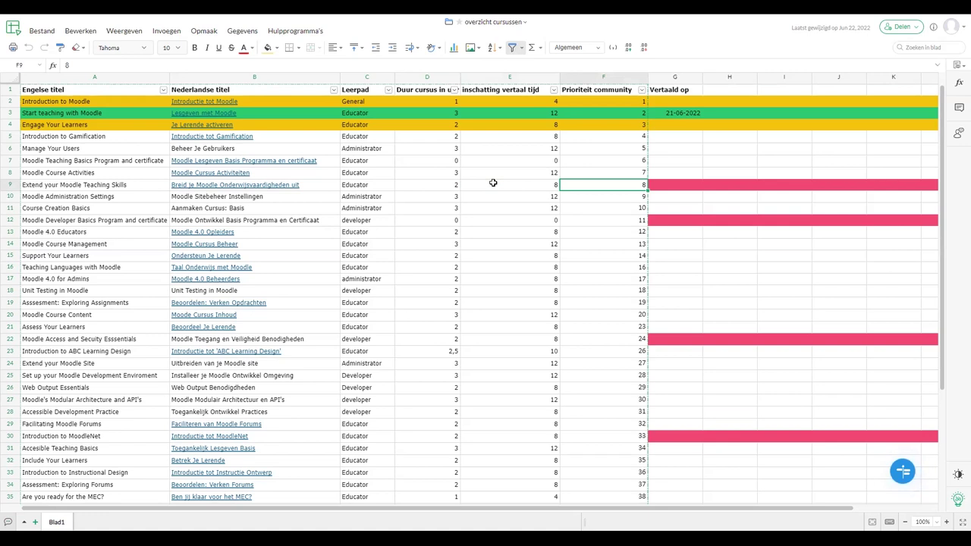
click(593, 79)
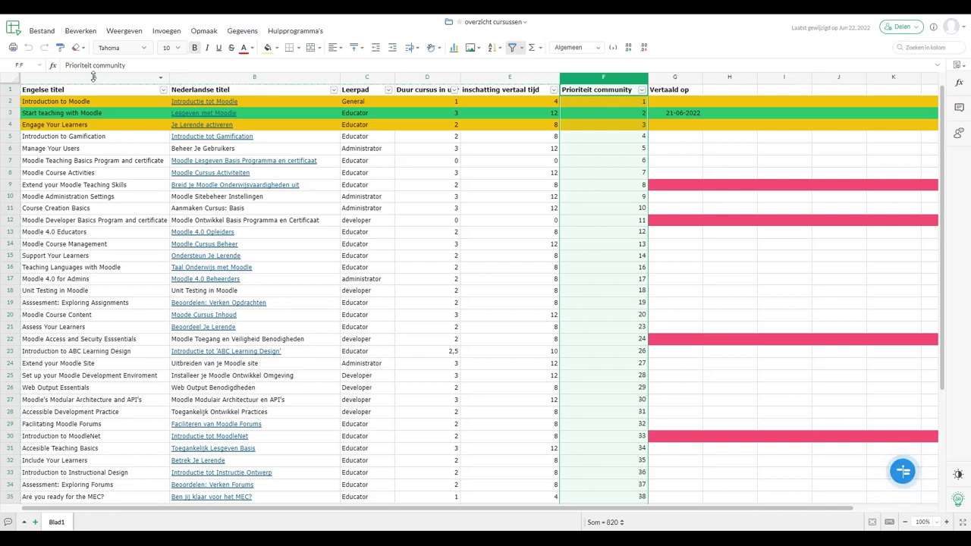
Examine the colour-coded course rows, including the completed course and those marked VERTALEN WE NIET
click(106, 111)
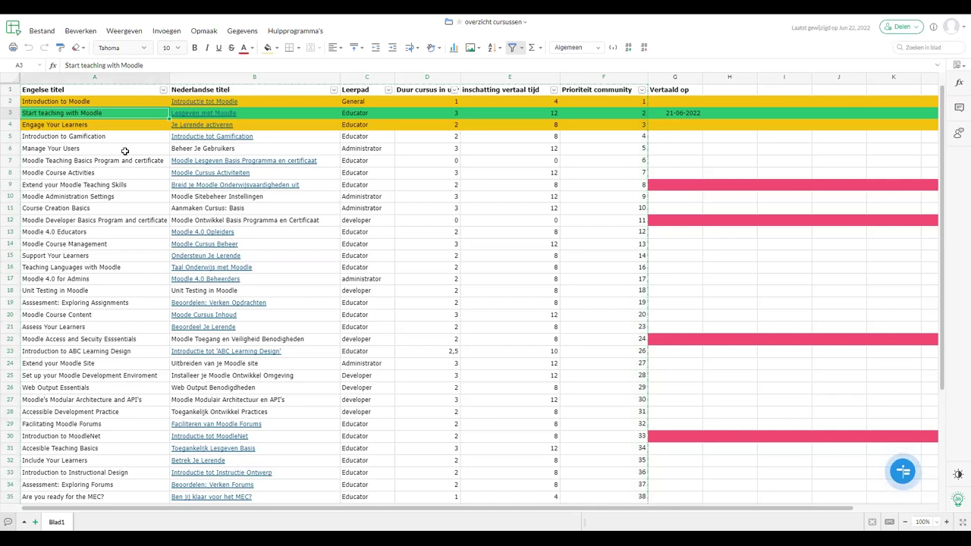
key(Up)
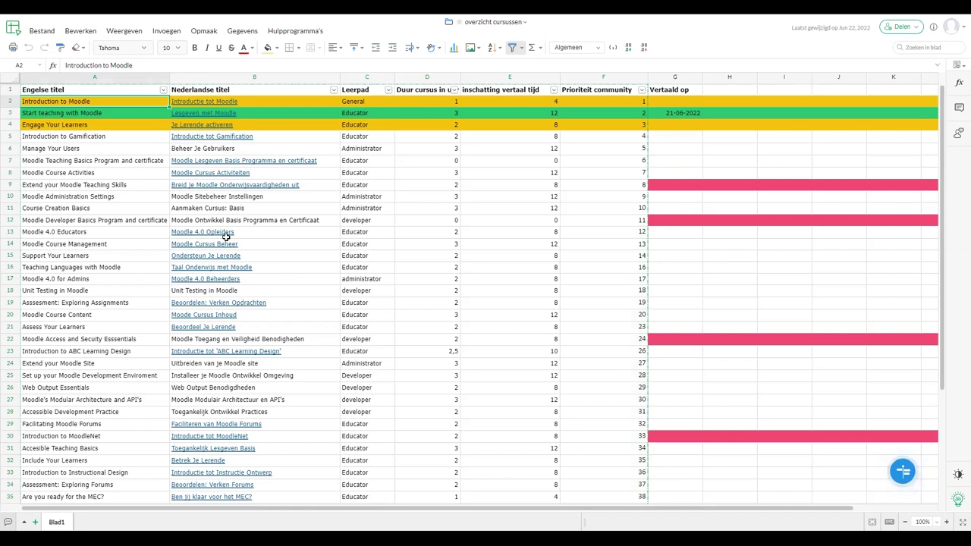
scroll(226, 237, down, 3)
click(280, 422)
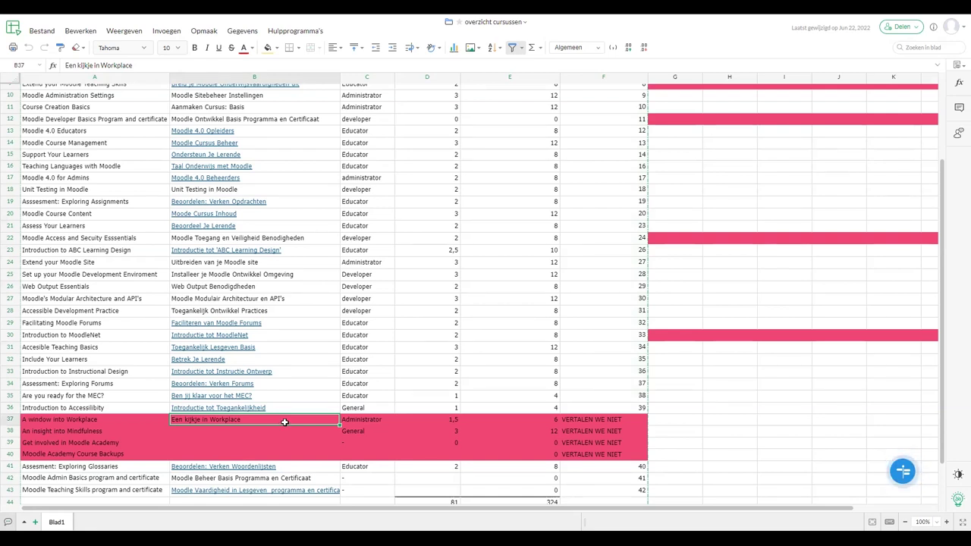
scroll(353, 351, up, 3)
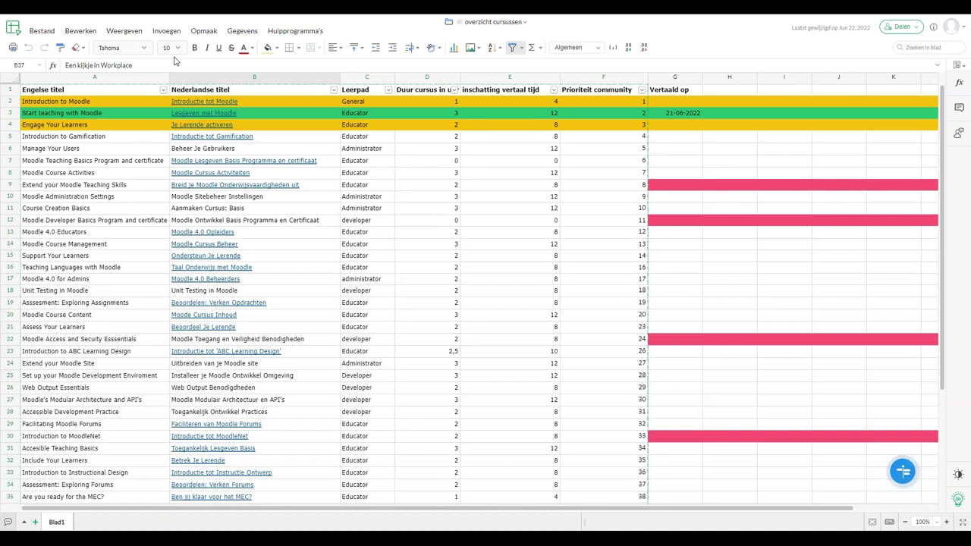
click(133, 123)
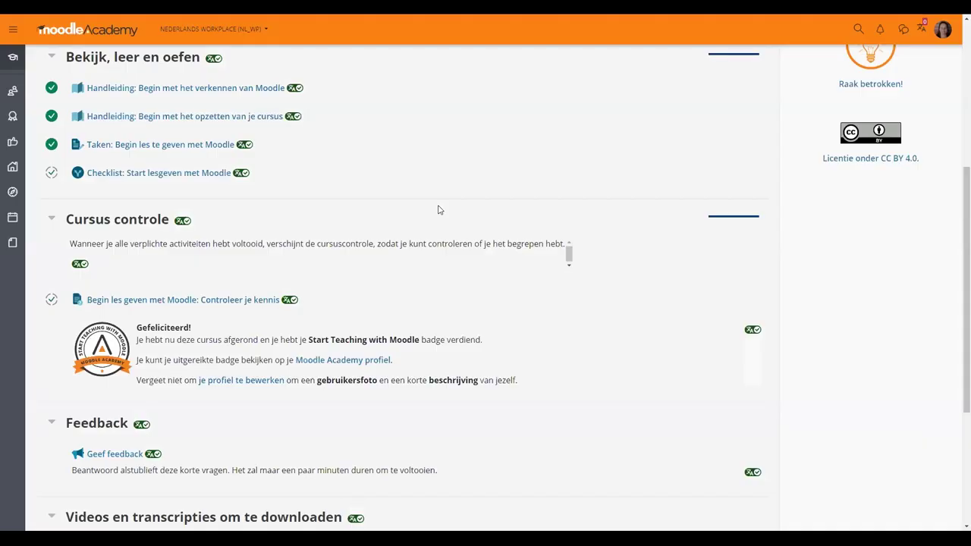
Open Over deze cursus in the Moodle 4.0 voor Onderwijzers course
scroll(438, 210, up, 5)
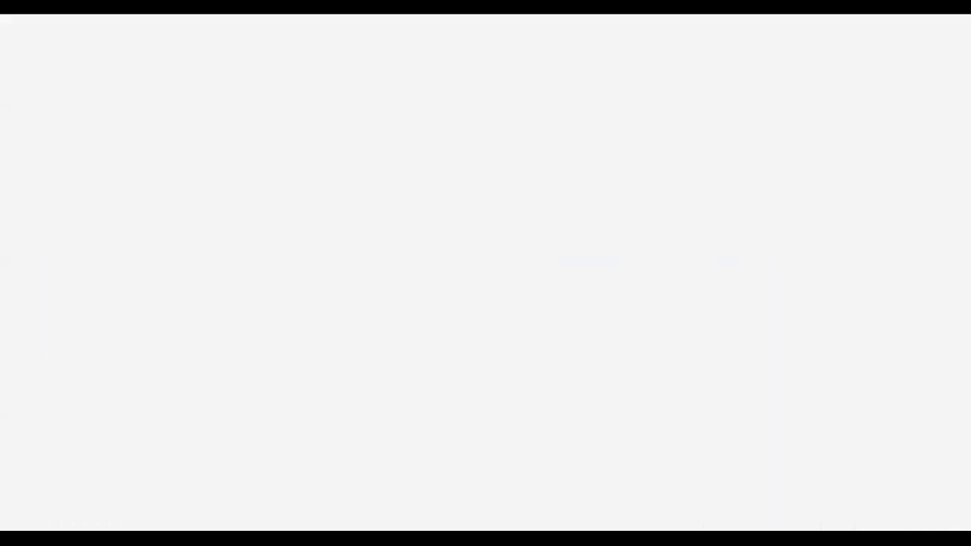
scroll(541, 144, up, 1)
scroll(543, 145, up, 3)
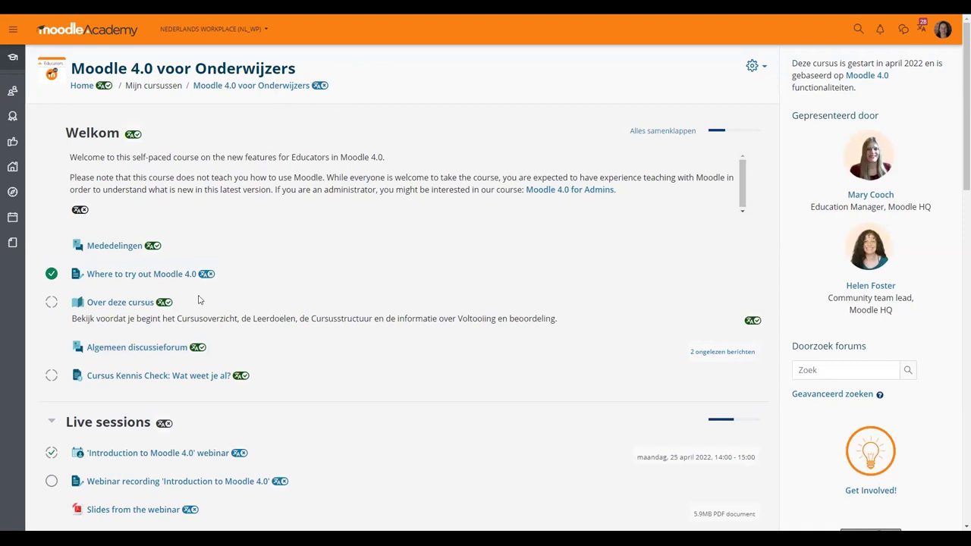
scroll(148, 388, down, 2)
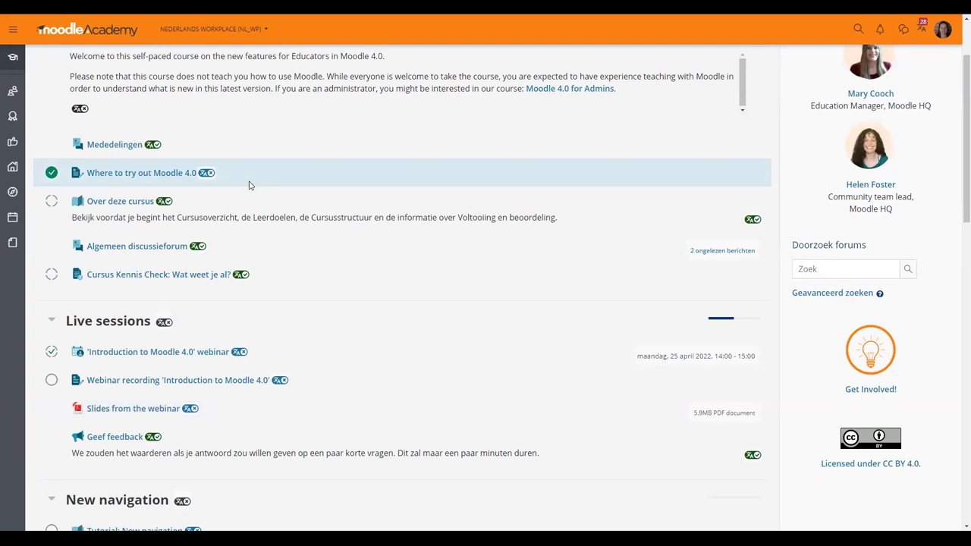
click(125, 203)
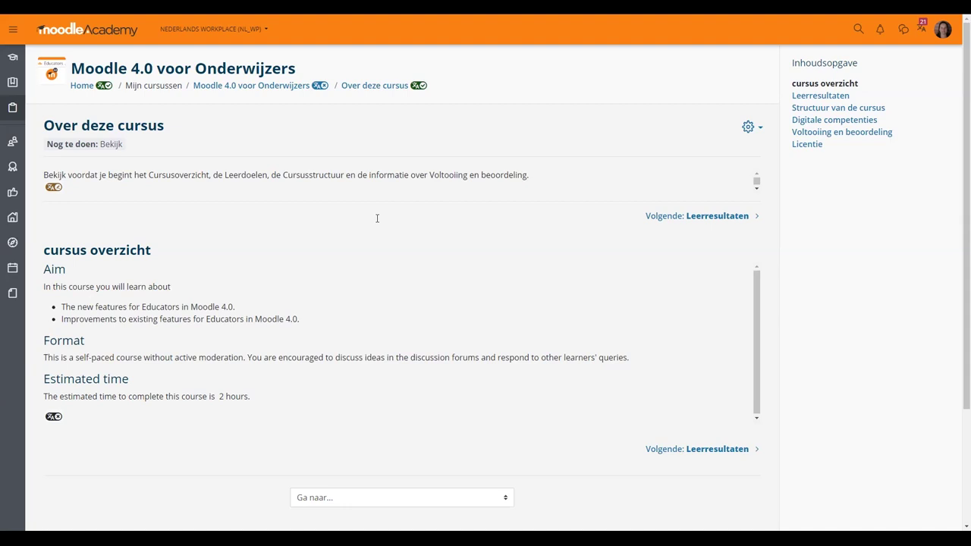
Open the outdated translation of the Over deze cursus introduction text for editing
mouse_move(52, 188)
click(922, 29)
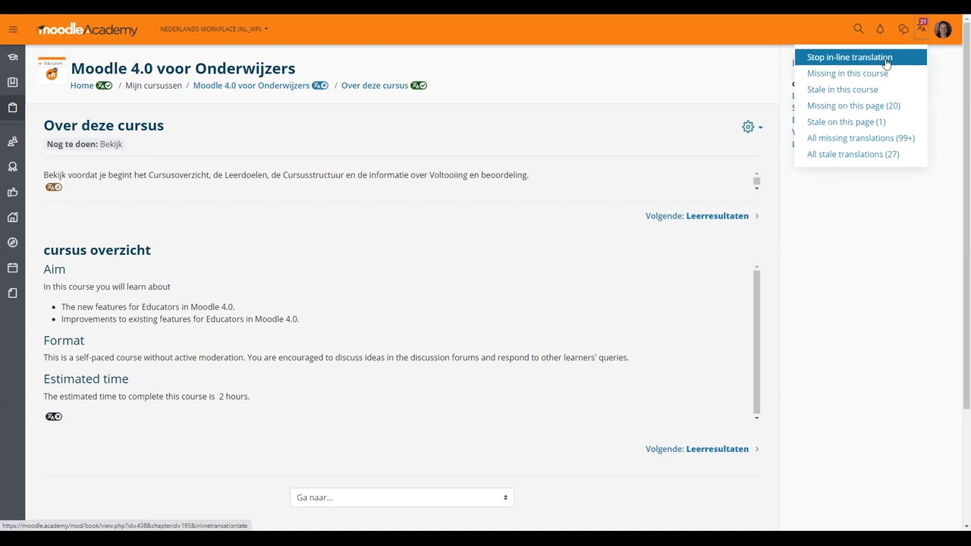
click(54, 191)
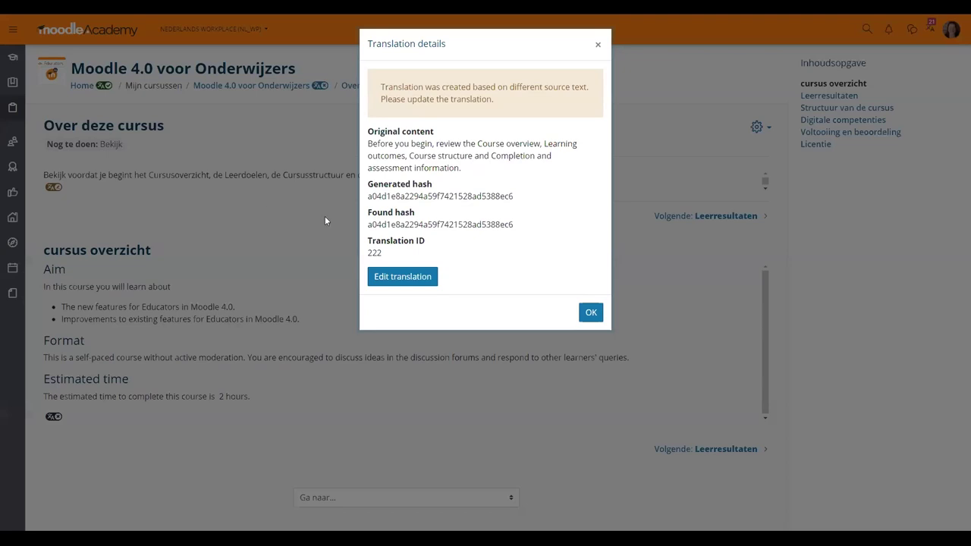
click(395, 278)
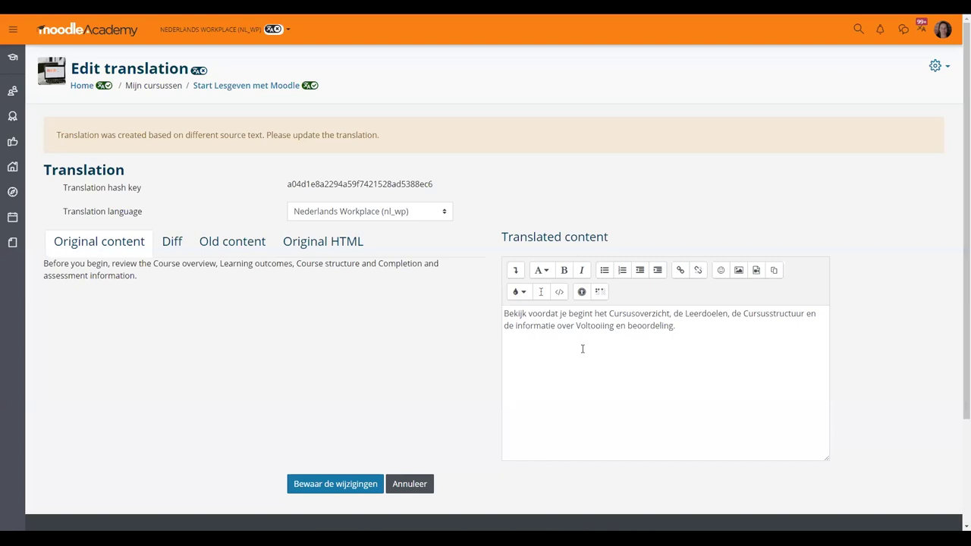
In the translation's HTML source, replace the opening div tag with the <p> tag copied from the original HTML
click(311, 252)
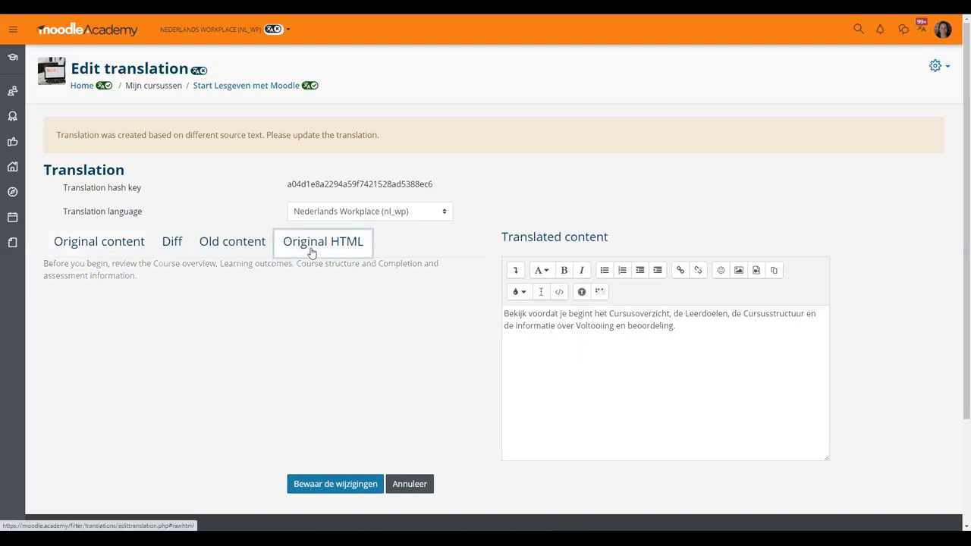
click(559, 292)
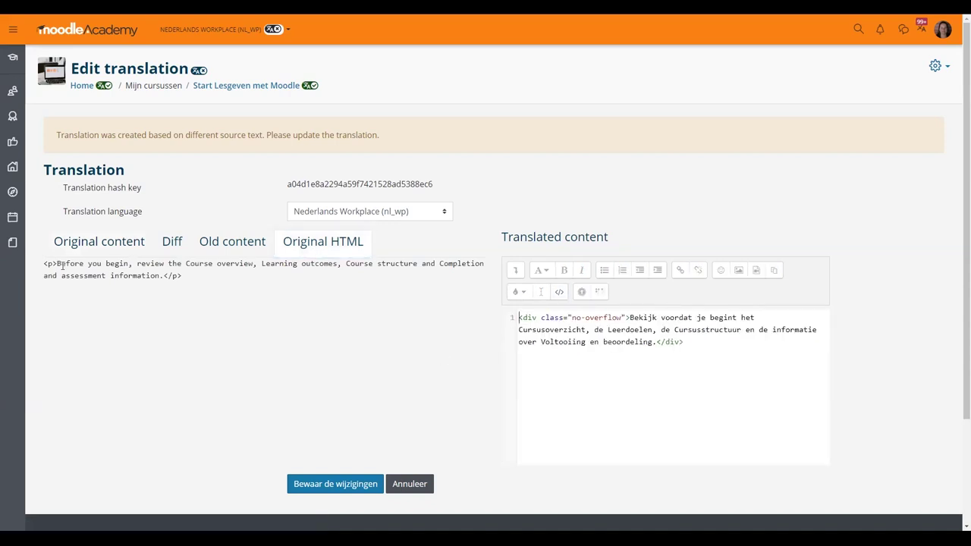
drag(58, 263, 35, 265)
key(ctrl+c)
drag(629, 317, 519, 317)
key(ctrl+v)
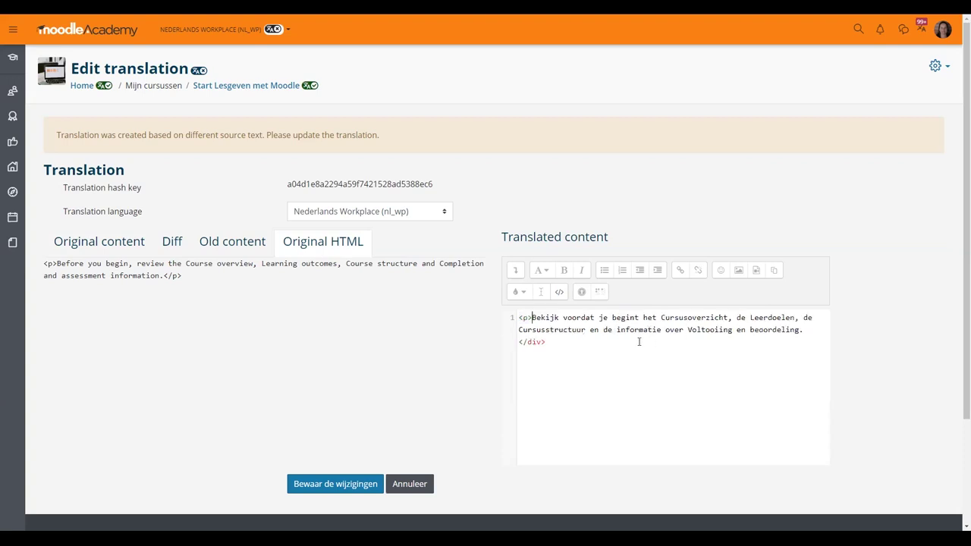
Replace the translation's closing </div> tag with the original's </p>, return to the normal text view and save the changes
drag(182, 275, 167, 276)
key(ctrl+c)
drag(546, 342, 493, 341)
key(ctrl+v)
click(559, 291)
click(326, 484)
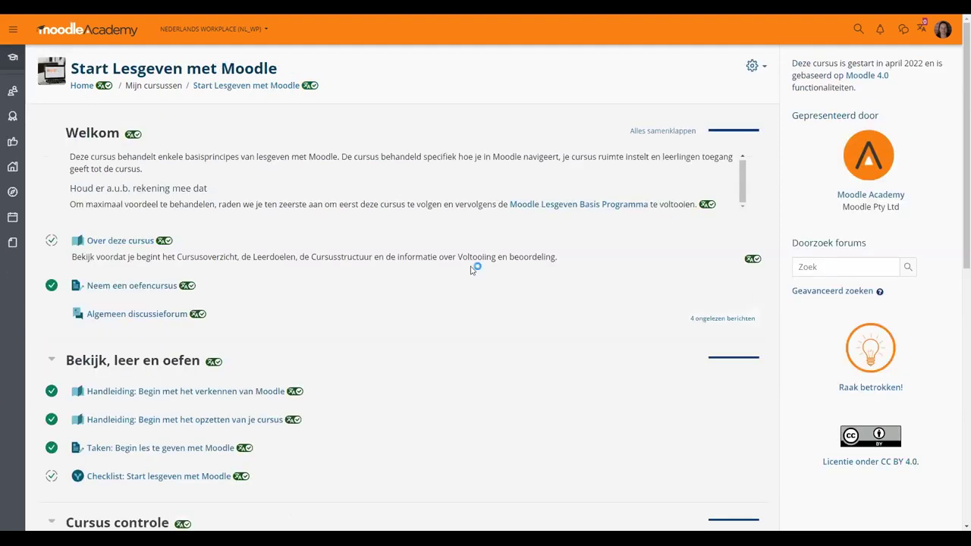
Open Handleiding: Begin met het verkennen van Moodle in the Start Lesgeven met Moodle course
scroll(472, 263, down, 2)
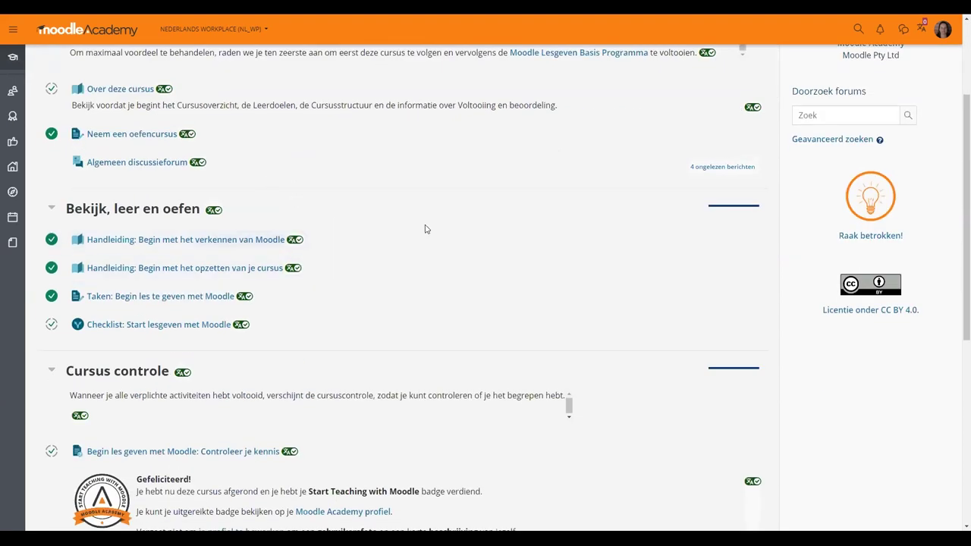
scroll(425, 229, up, 1)
scroll(426, 229, up, 1)
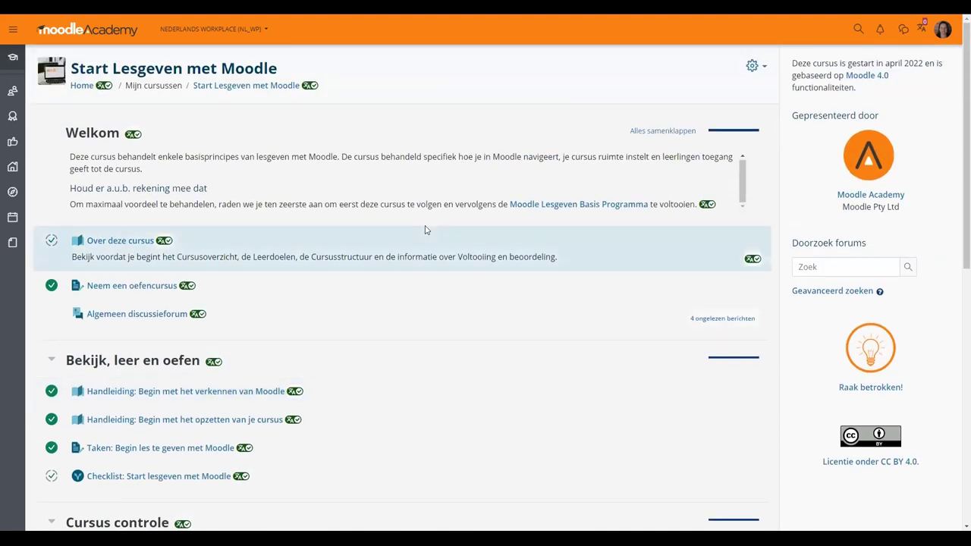
scroll(425, 229, down, 1)
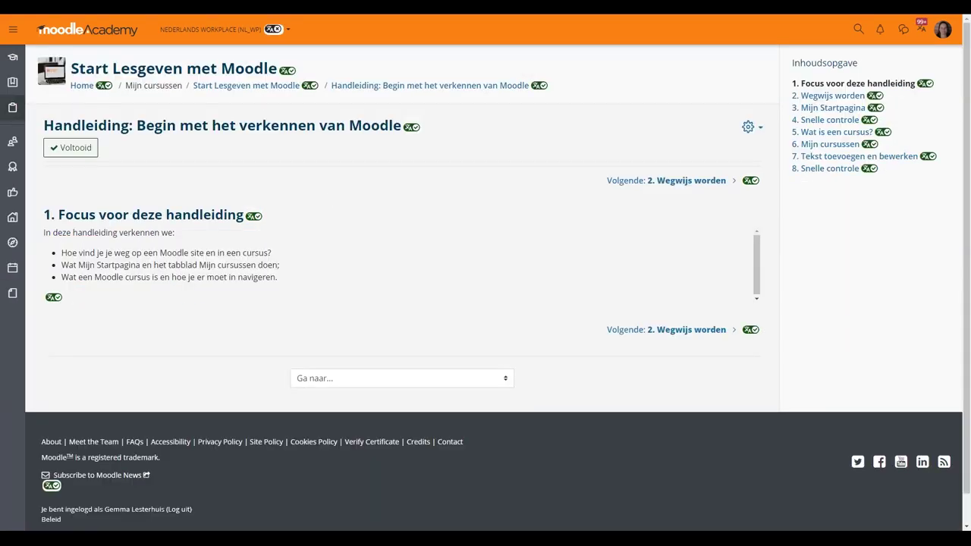
Review the introduction of the Algemeen discussieforum in Start Lesgeven met Moodle, including the note about posting in Dutch
key(alt+Left)
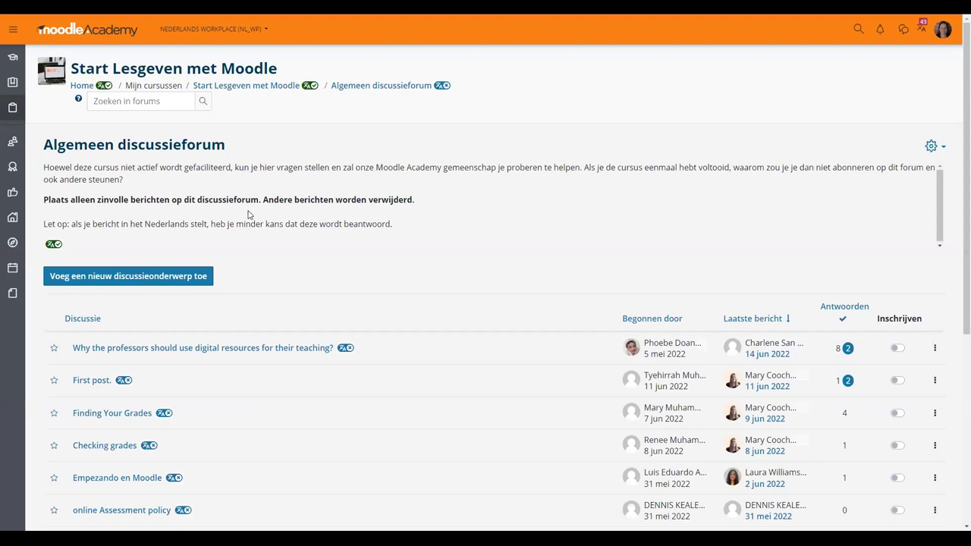
scroll(377, 289, down, 3)
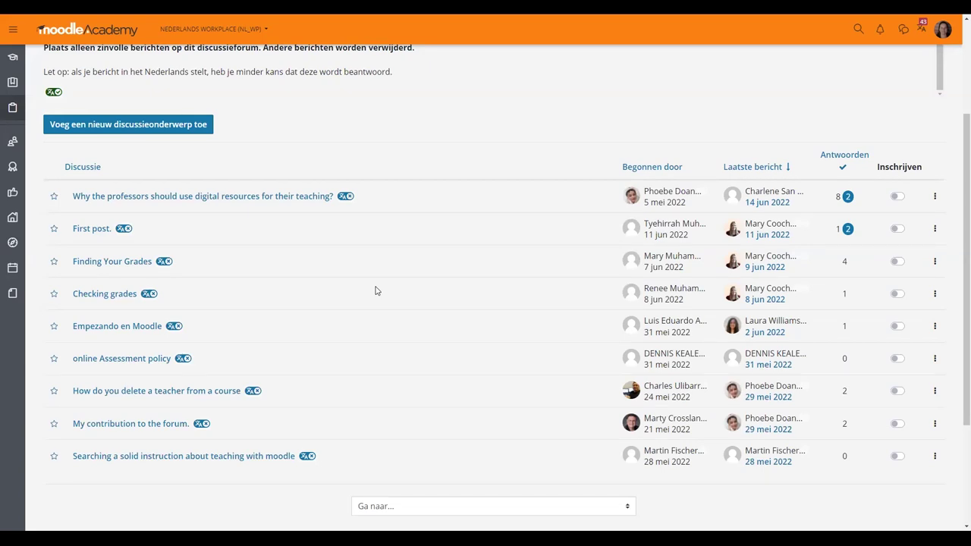
scroll(374, 291, up, 1)
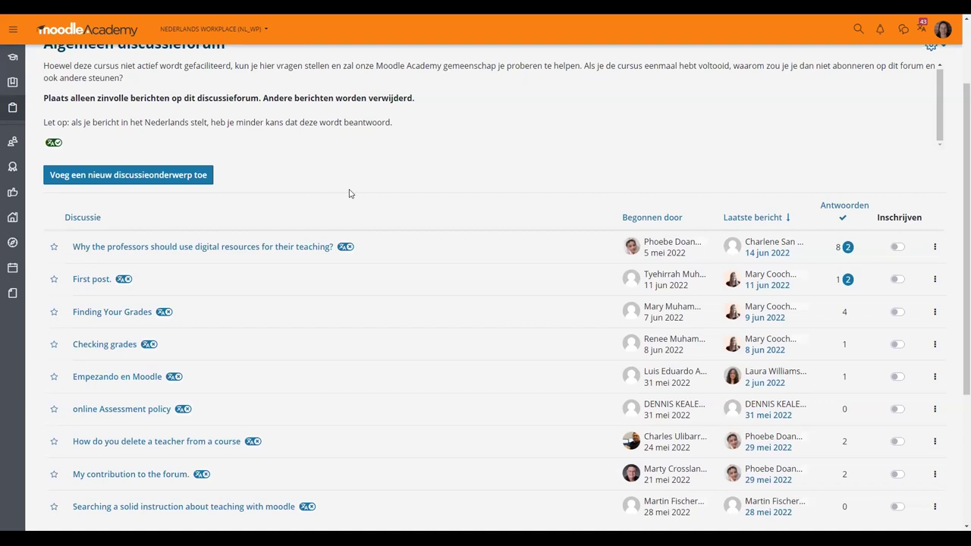
drag(394, 124, 44, 122)
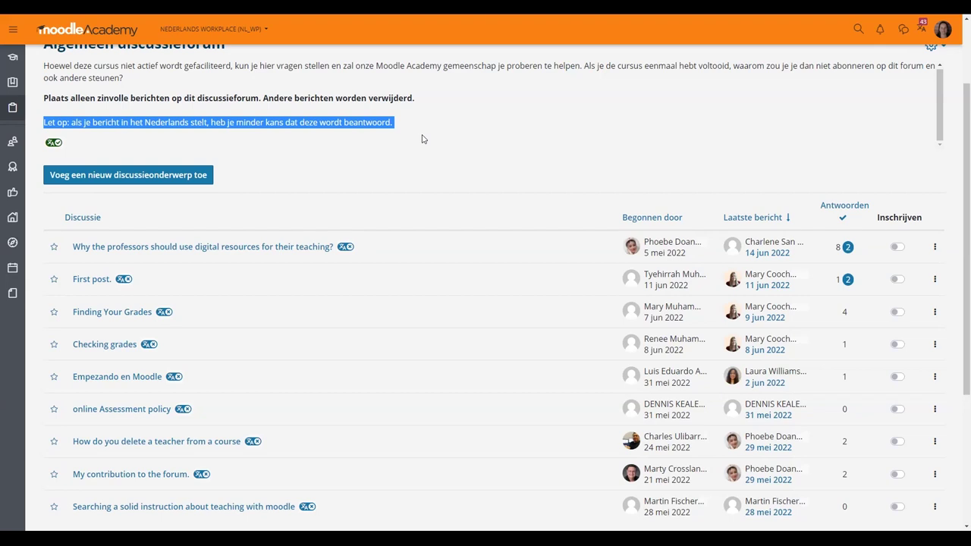
scroll(496, 148, up, 3)
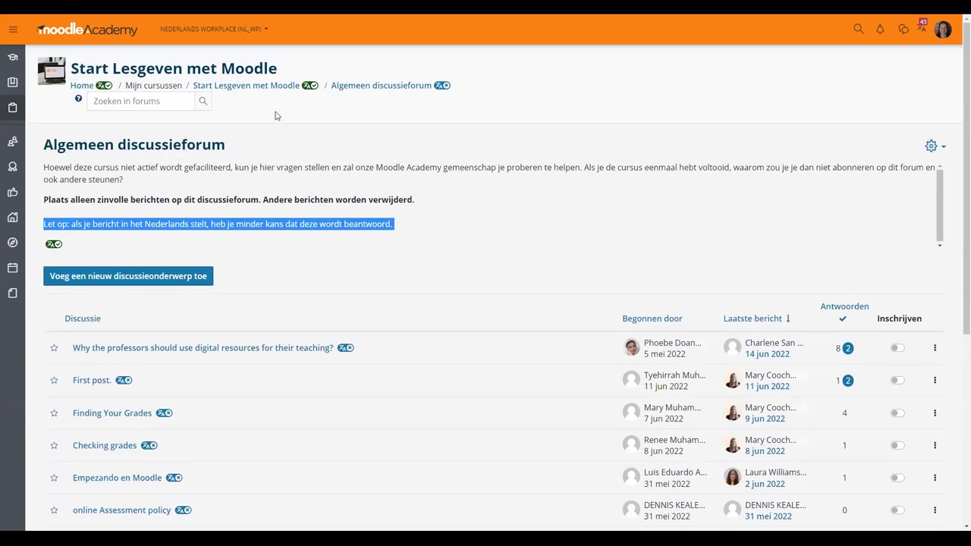
Return to the Start Lesgeven met Moodle course page and look through its sections, including the badge text under Cursus controle
click(251, 88)
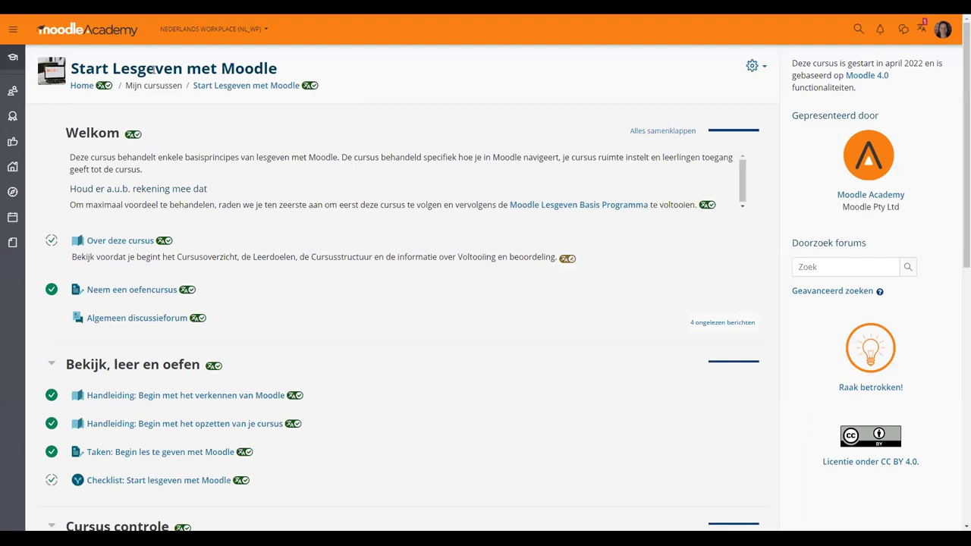
scroll(299, 141, down, 4)
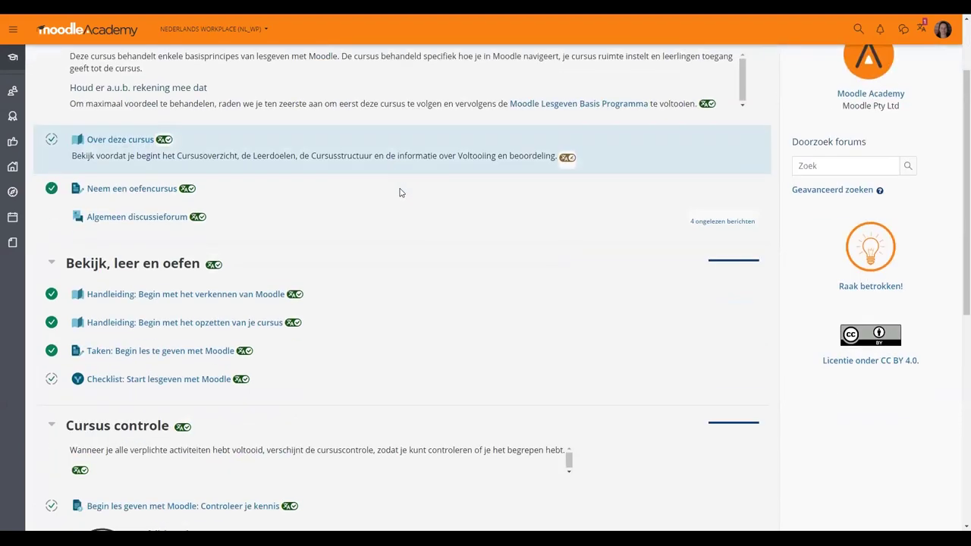
scroll(289, 379, down, 1)
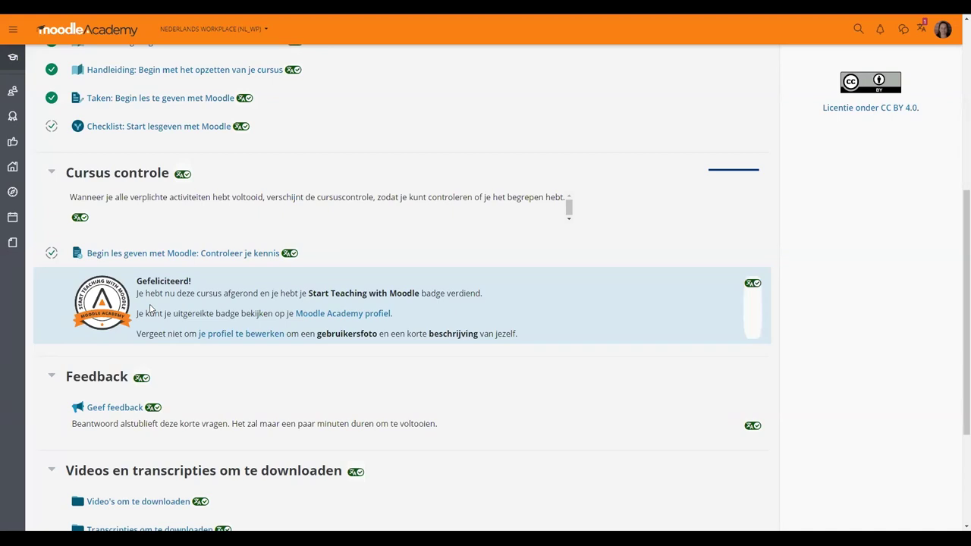
scroll(286, 250, up, 3)
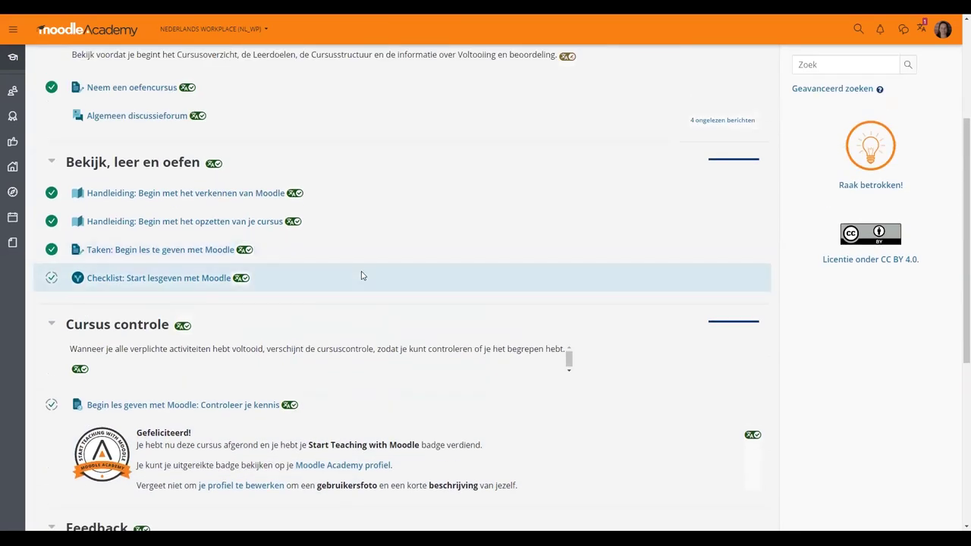
scroll(343, 258, up, 1)
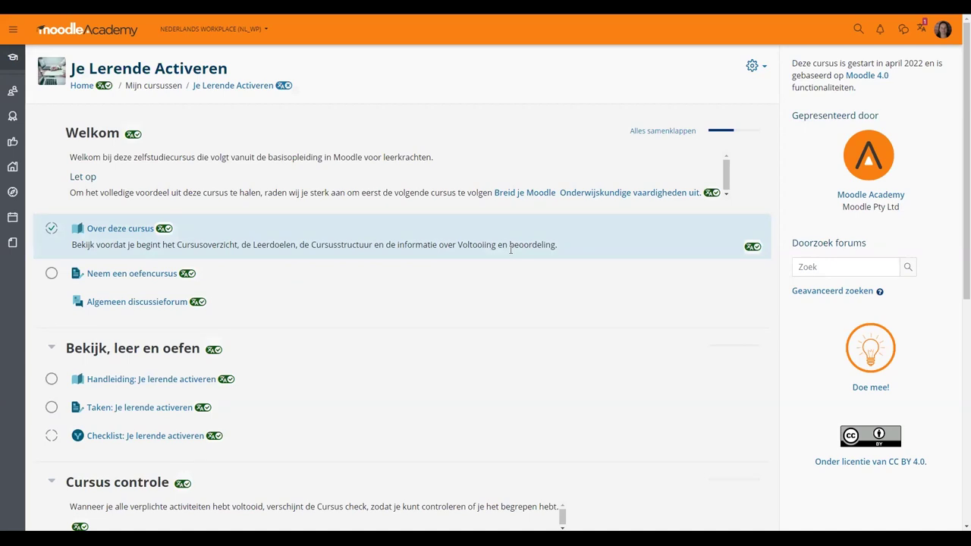
In the Je Lerende Activeren course, open Handleiding: Je lerende activeren and start a translation of the Focus voor deze handleiding text
scroll(486, 217, down, 1)
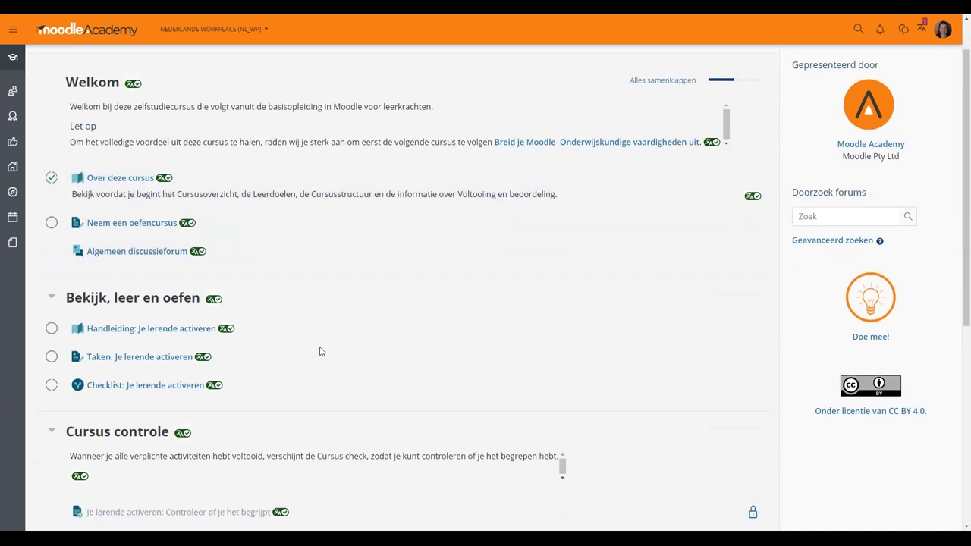
click(146, 329)
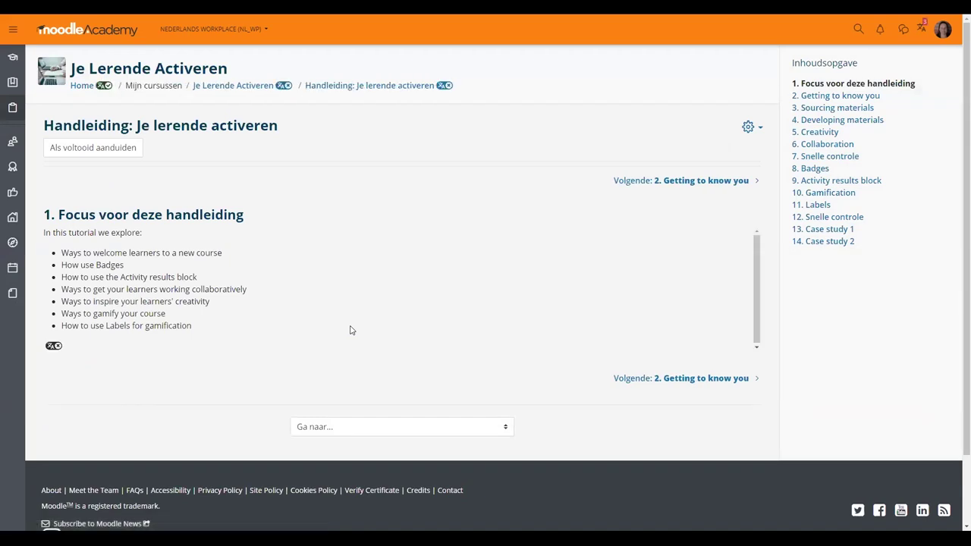
drag(47, 215, 256, 225)
click(254, 288)
click(53, 346)
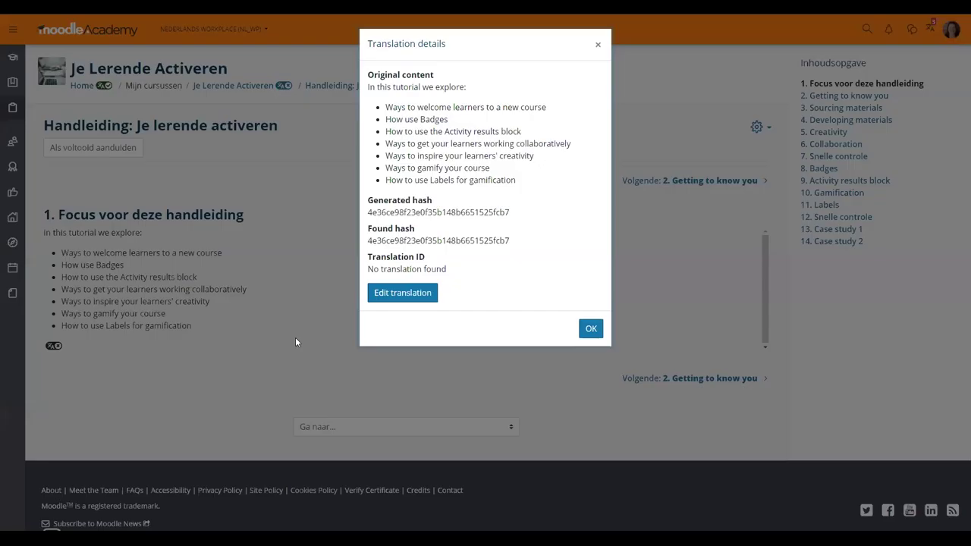
click(401, 300)
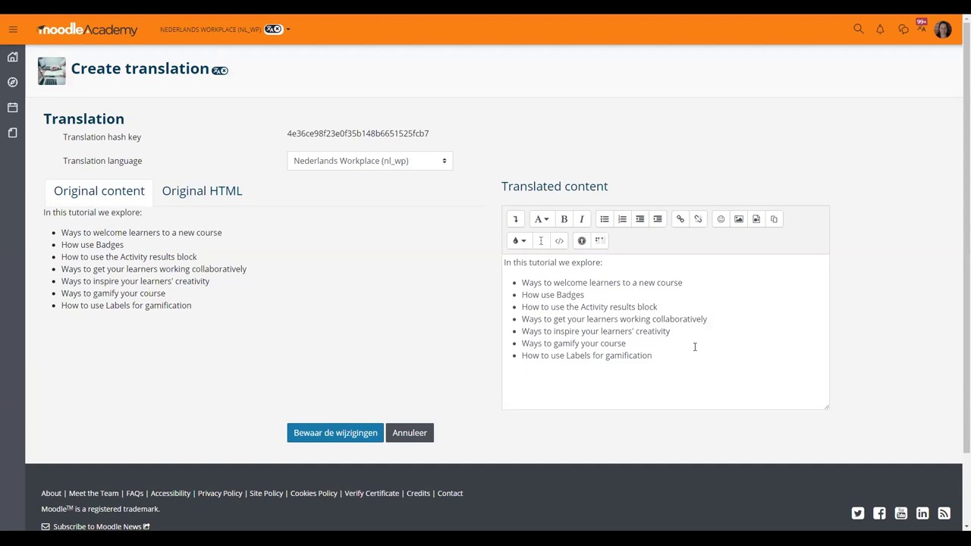
Replace the opening line of the translated content with "In the handleiding gaan we kijken naar:"
triple_click(590, 263)
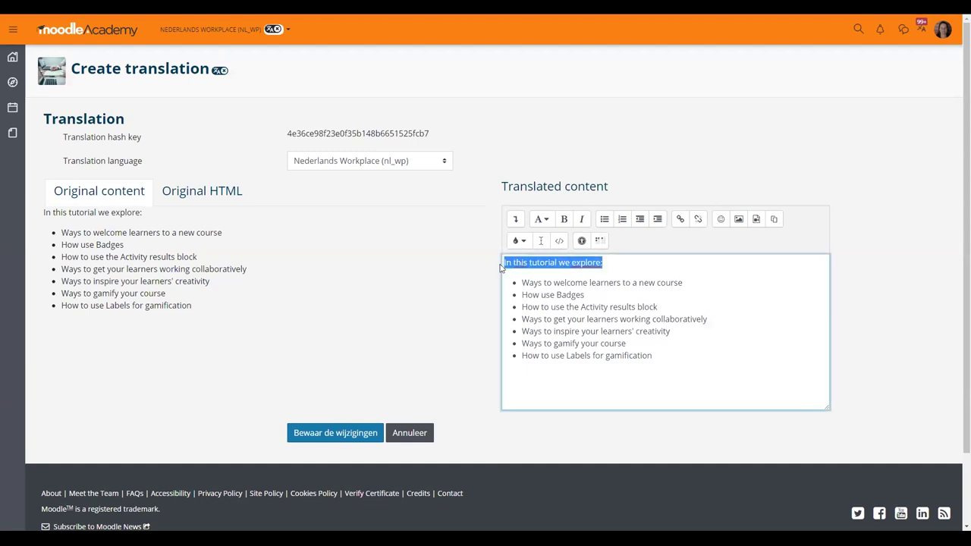
click(525, 262)
key(BackSpace)
key(BackSpace)
key(BackSpace)
key(BackSpace)
text(the hand)
text(leiding gaan we kijken naar)
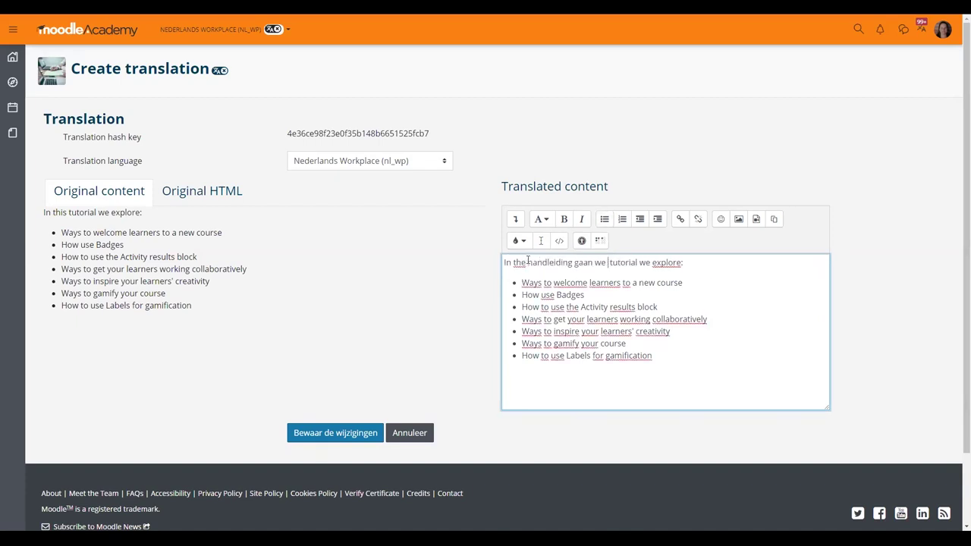
key(ctrl+shift+Right)
key(ctrl+shift+Right)
key(ctrl+shift+Right)
key(BackSpace)
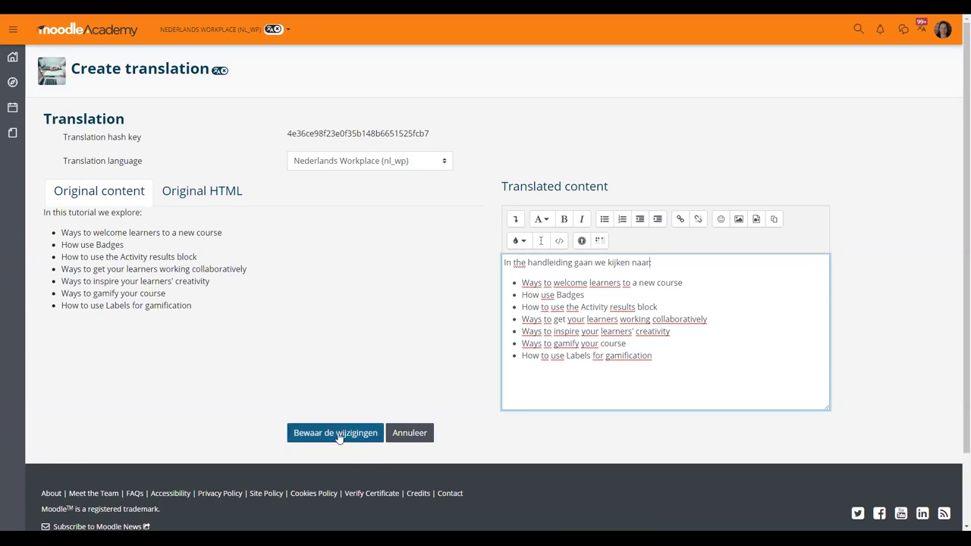
Correct "the" to "deze" in the opening line and save the translation
drag(526, 262, 513, 262)
text(deze)
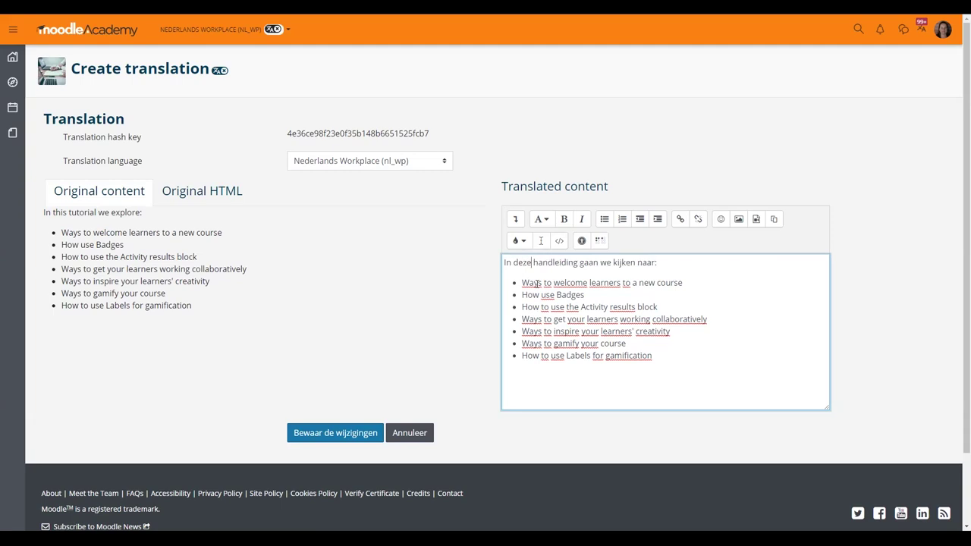
click(335, 434)
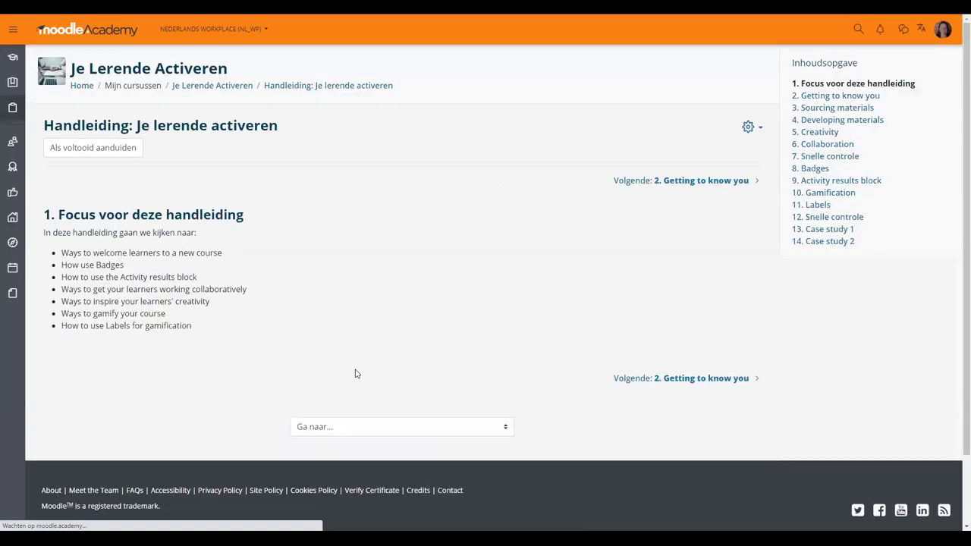
List the translations missing on the Handleiding: Je lerende activeren page and look through the entries
drag(247, 324, 61, 249)
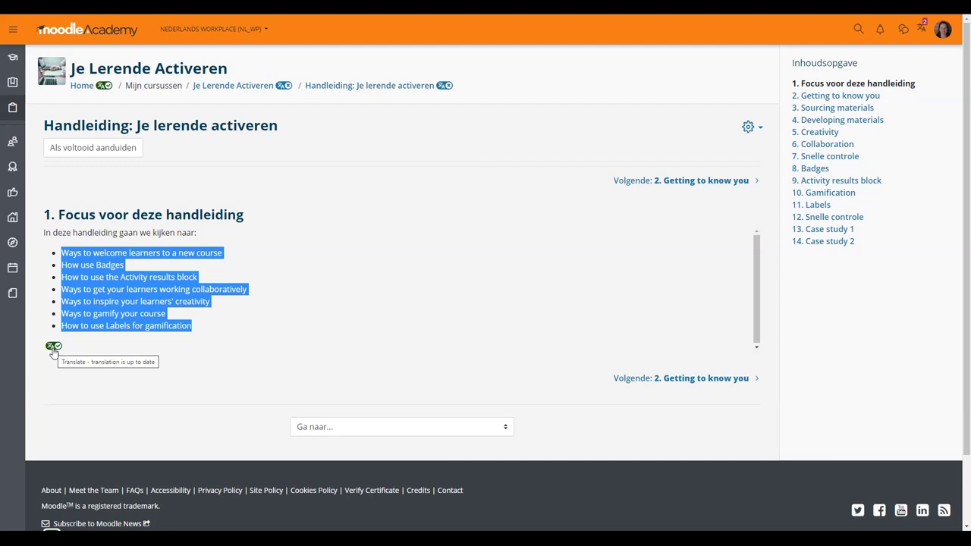
click(924, 32)
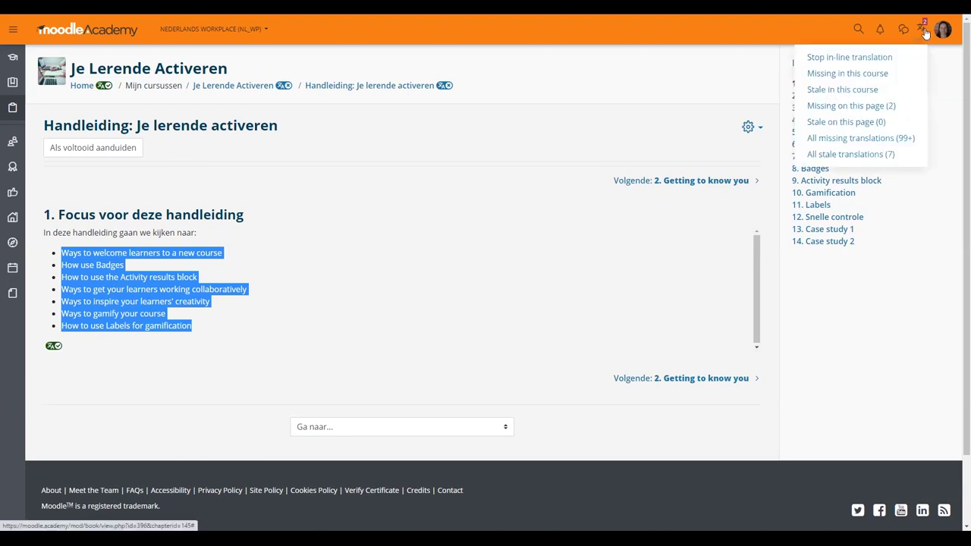
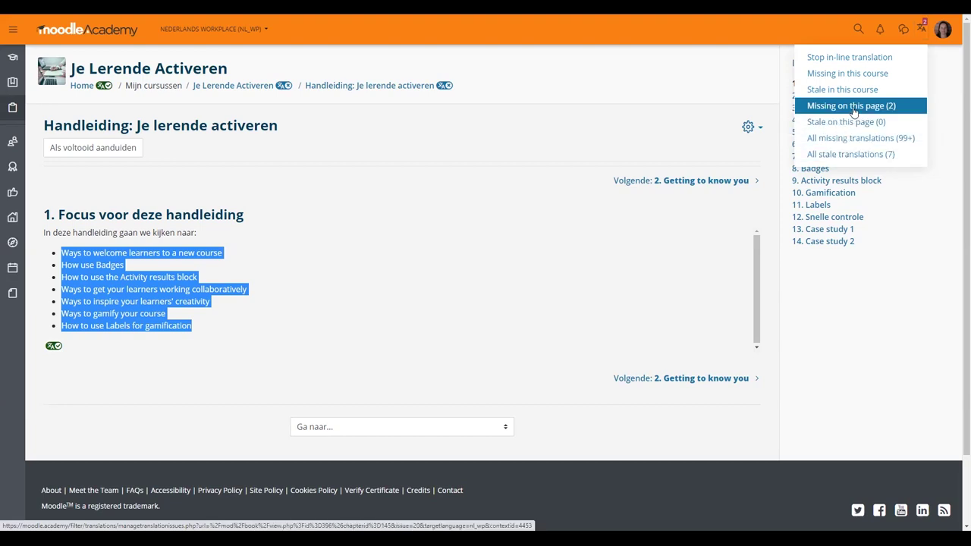
click(852, 107)
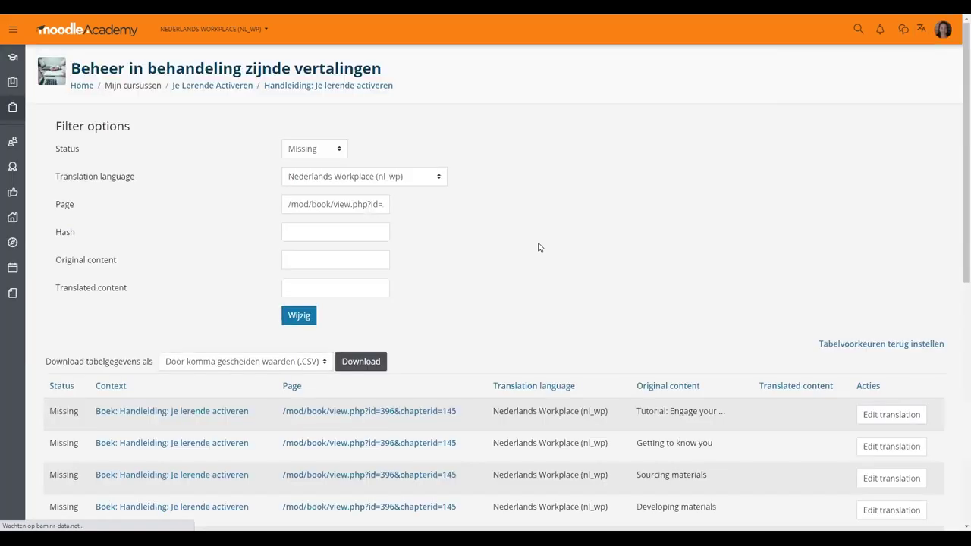
scroll(657, 265, down, 4)
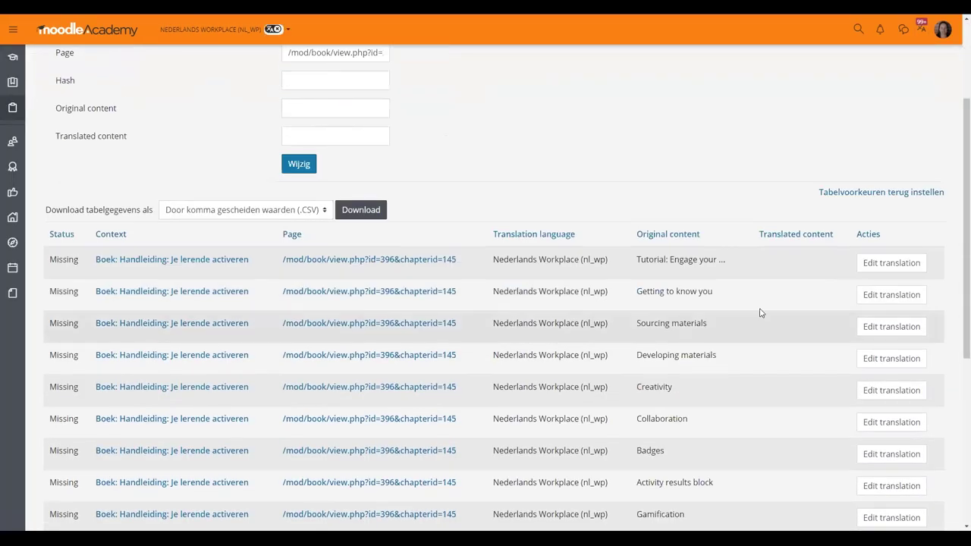
scroll(759, 332, down, 5)
scroll(768, 389, up, 4)
scroll(774, 372, up, 1)
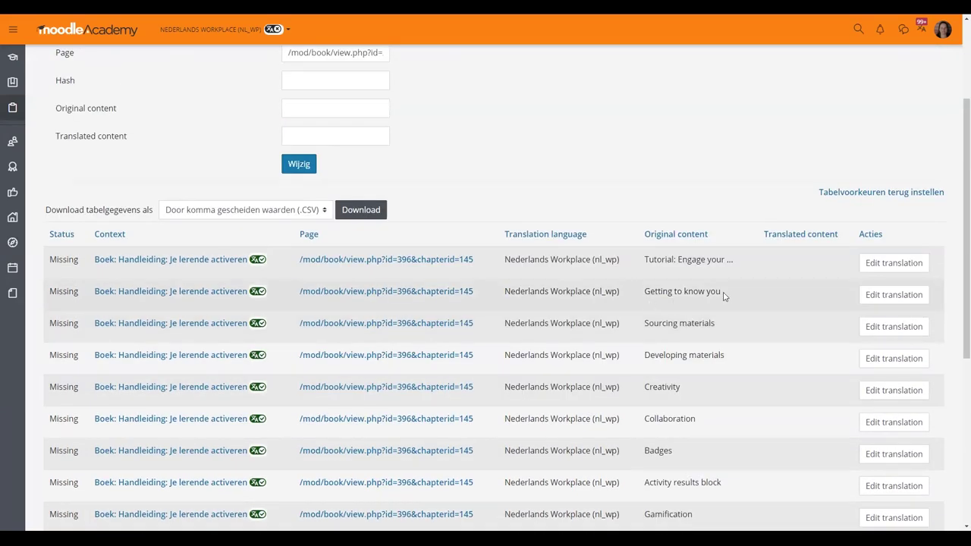
Translate the missing entry "Getting to know you" as "Laten we nader kennis maken" and save it
click(888, 295)
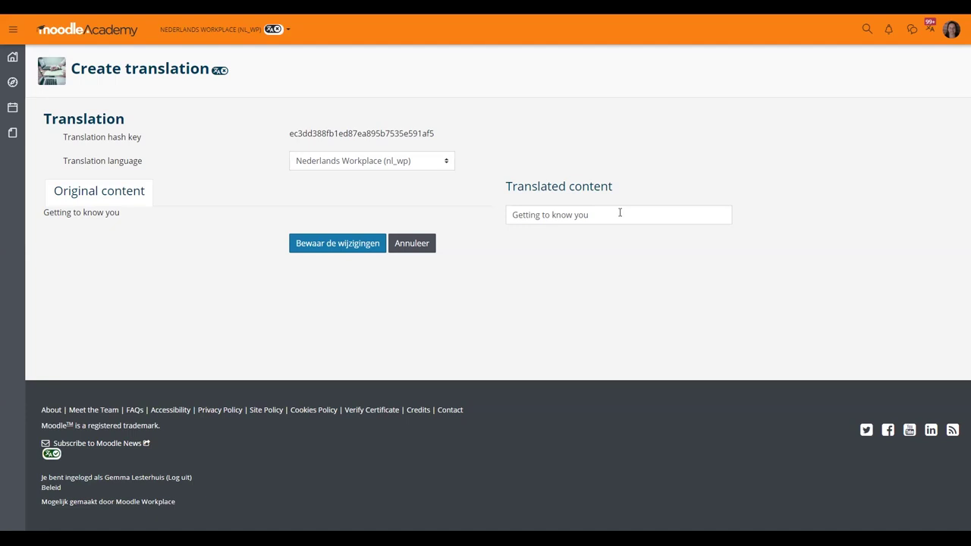
drag(620, 212, 462, 215)
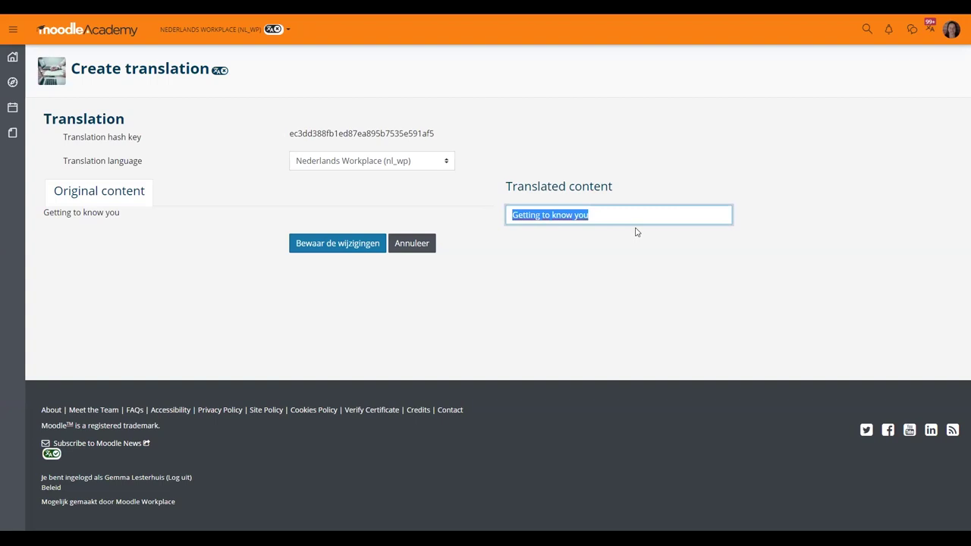
text(Laten we nader kennis maken)
click(311, 244)
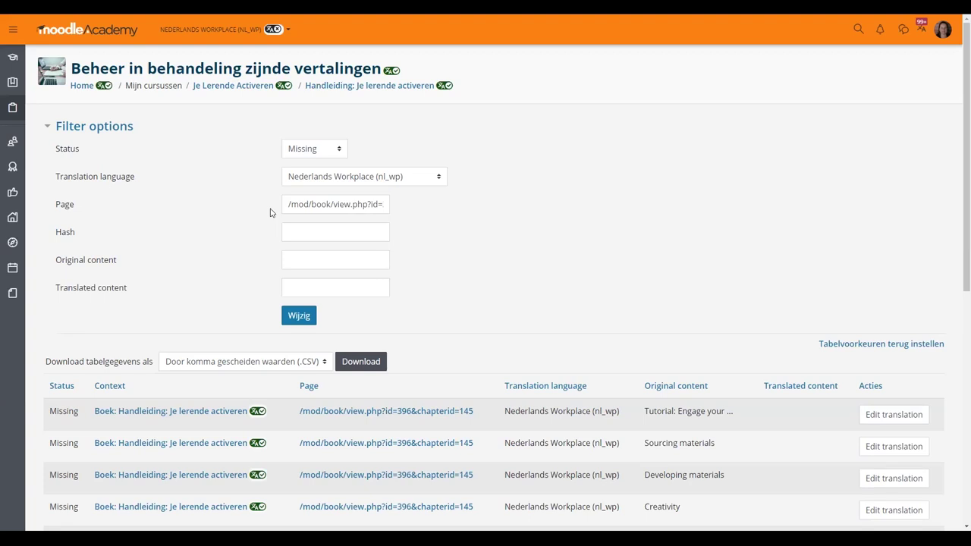
Check the remaining missing translations for this page and view the translation options for missing and stale texts
scroll(270, 213, down, 2)
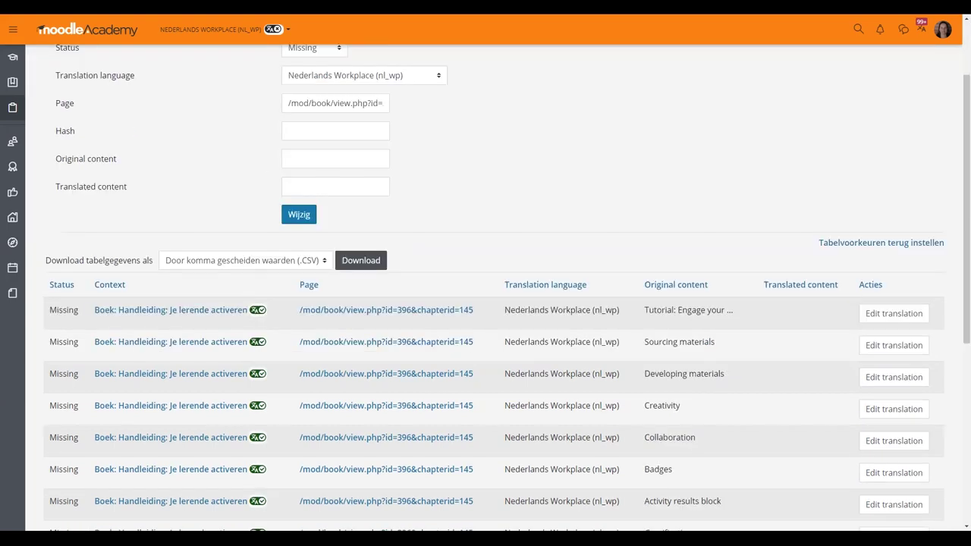
scroll(635, 267, up, 2)
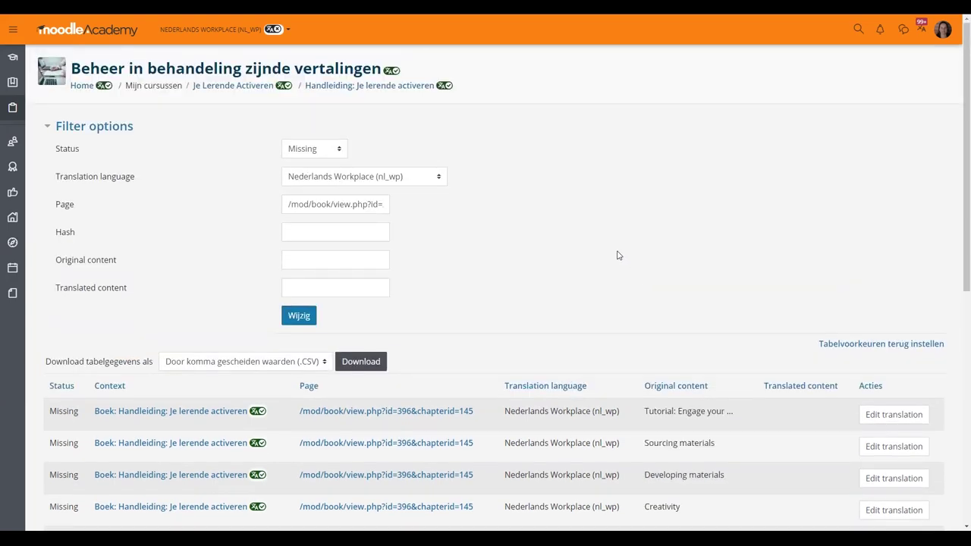
click(921, 28)
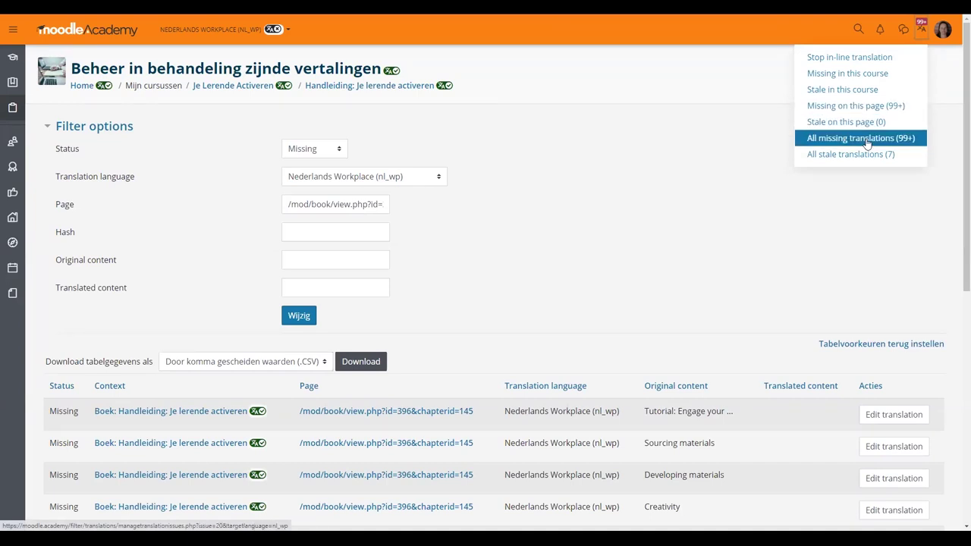
scroll(646, 232, down, 2)
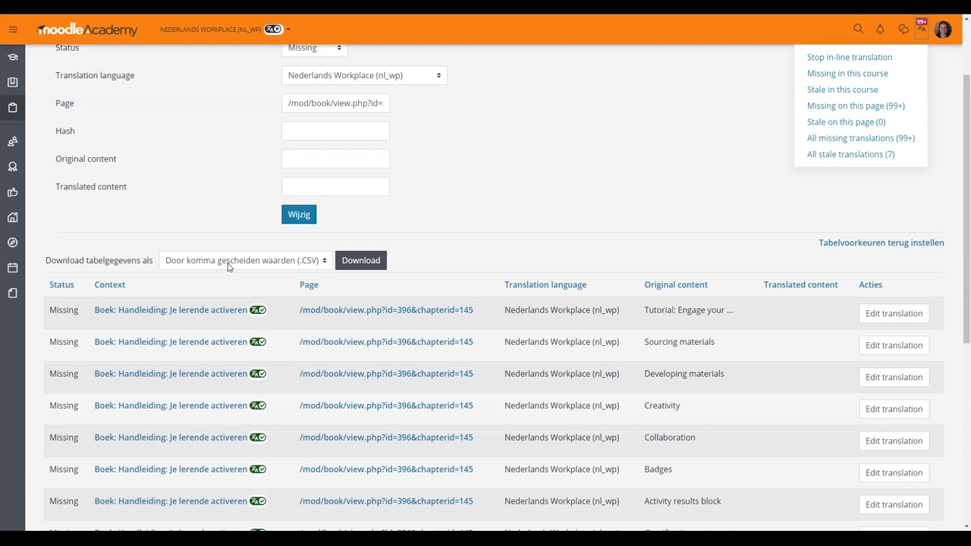
View the available download formats for the translations table and return to the Je Lerende Activeren course page
click(228, 265)
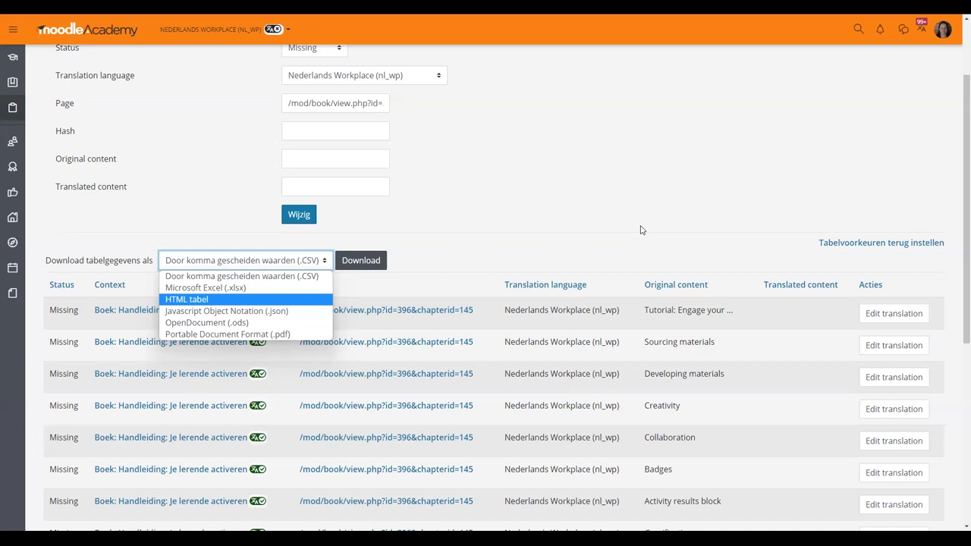
click(641, 230)
scroll(640, 230, up, 3)
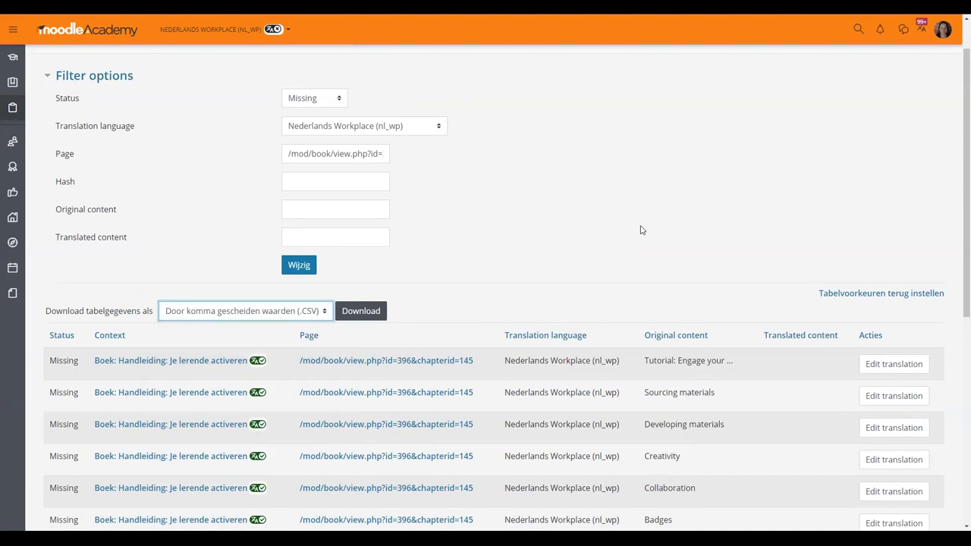
click(220, 91)
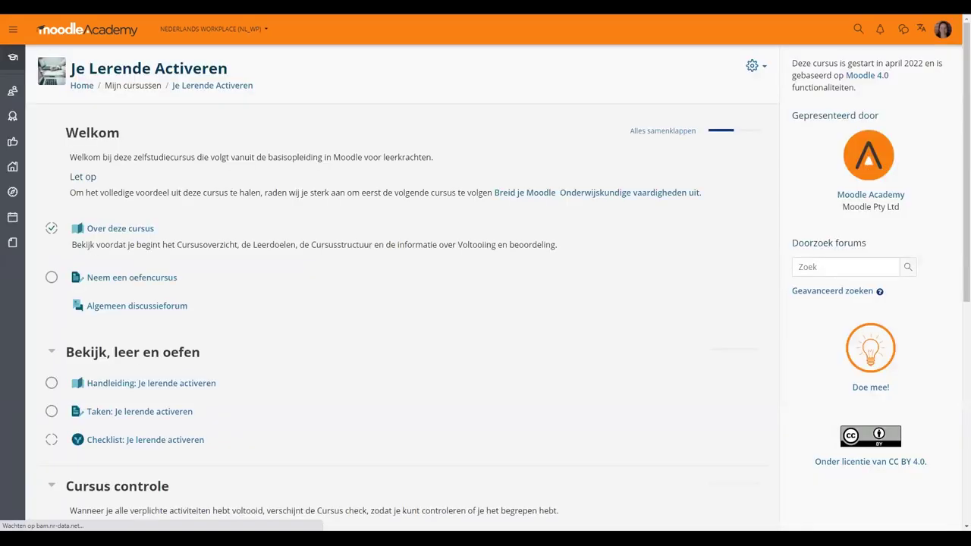
Check the Neem een oefencursus activity, return to the course page and open its Transcripties om te downloaden folder
scroll(500, 262, down, 5)
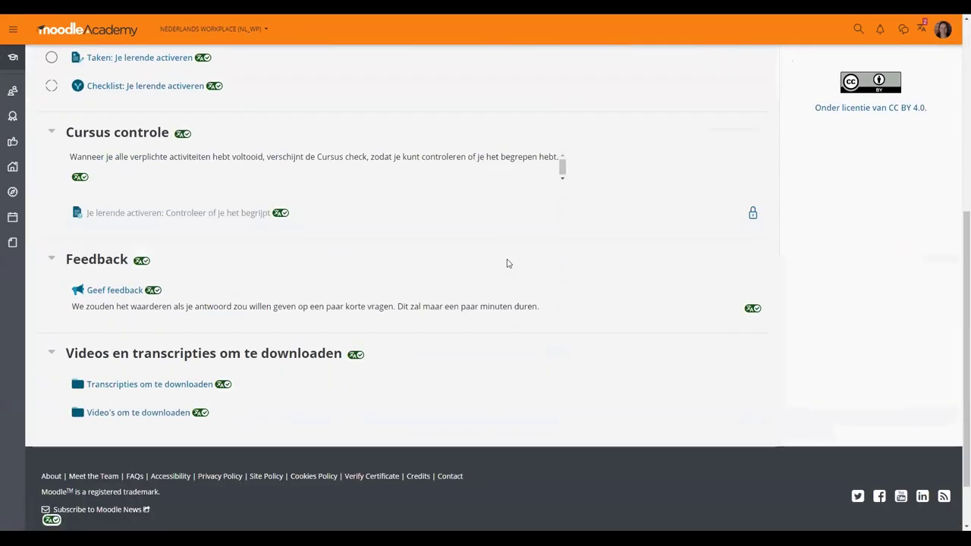
scroll(508, 263, up, 1)
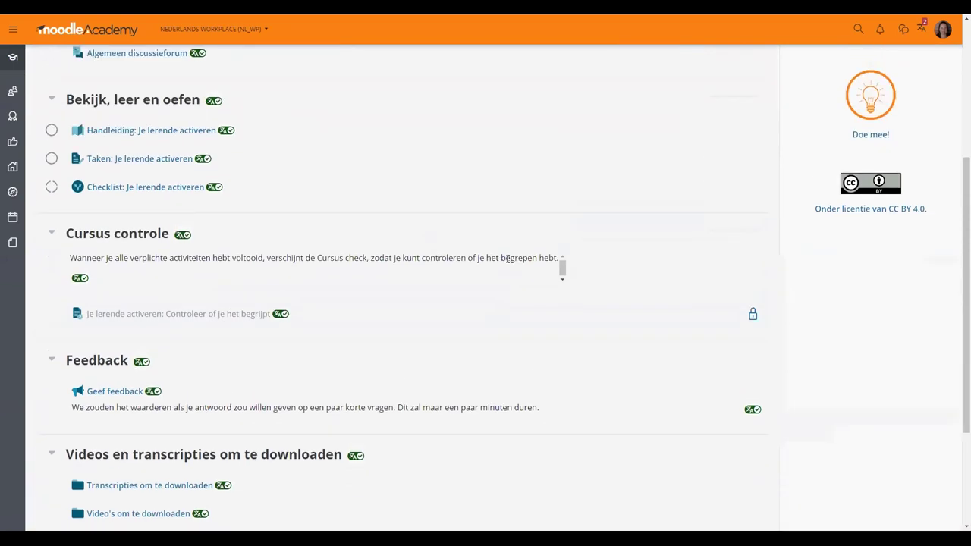
scroll(508, 258, up, 1)
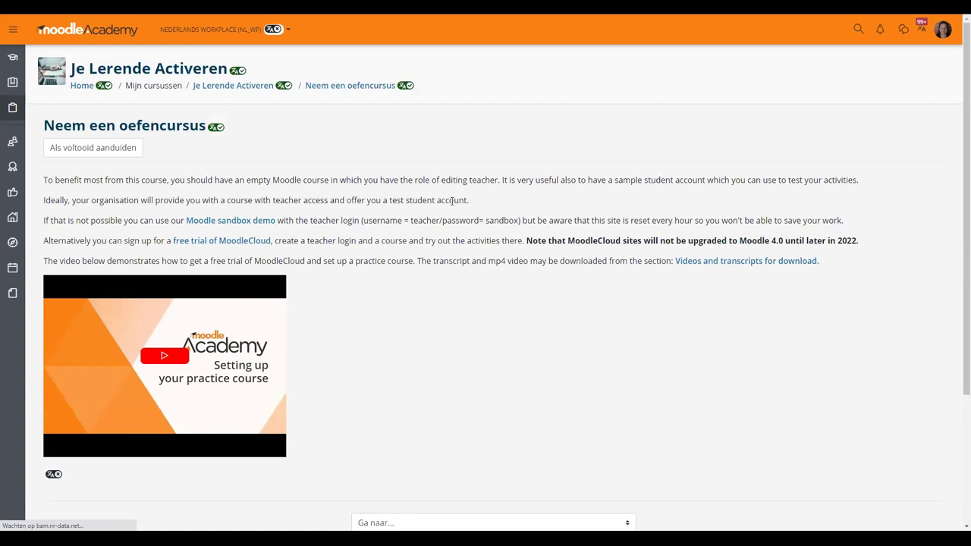
key(alt+Left)
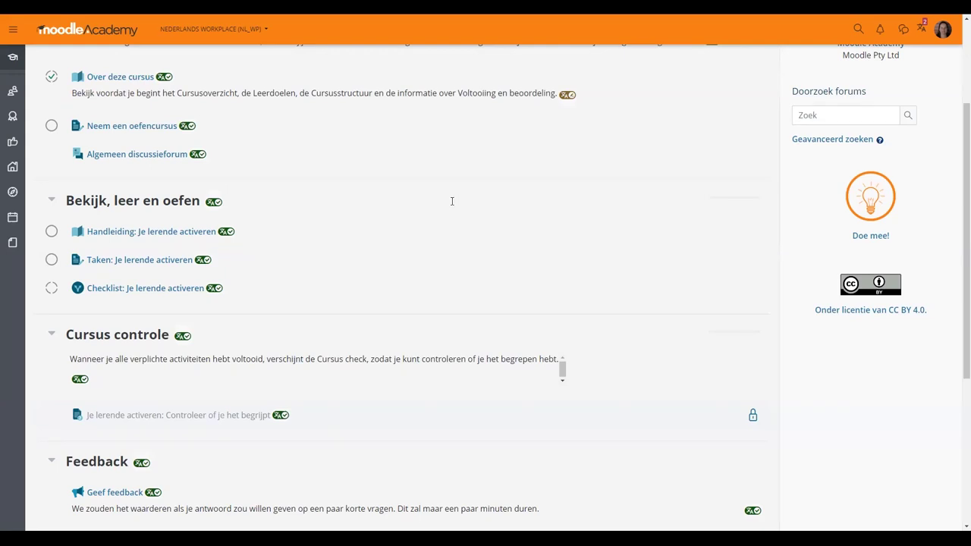
scroll(452, 201, down, 5)
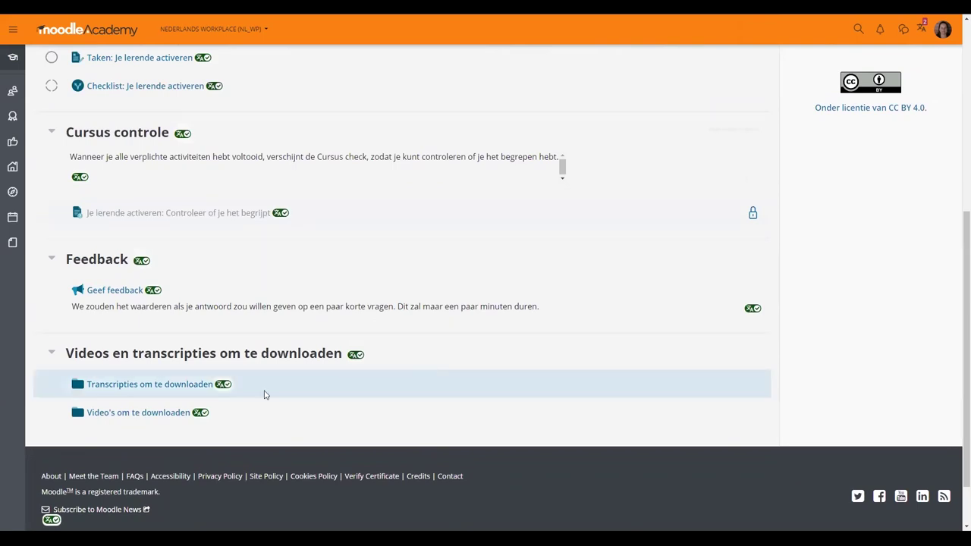
click(180, 384)
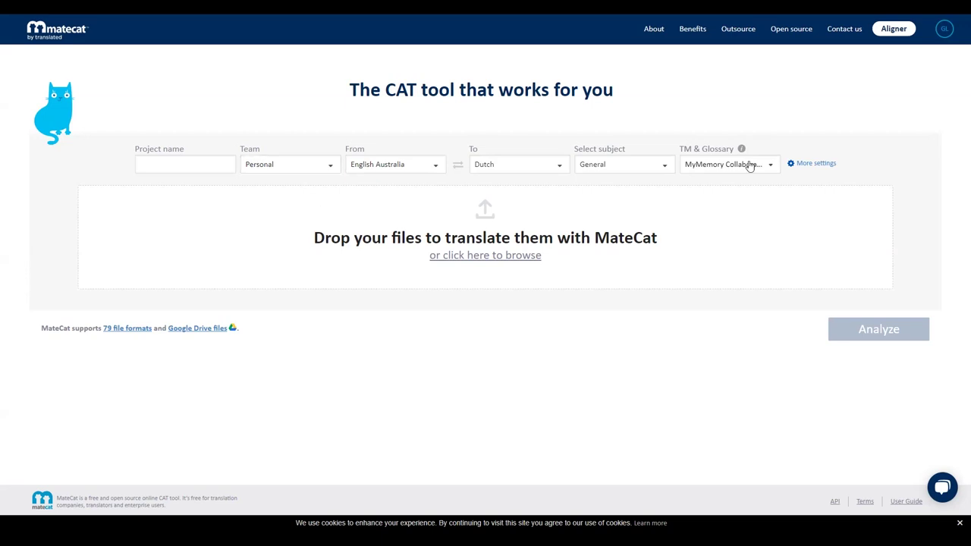
In Matecat, name the English Australia to Dutch project "engage your learners" and analyze the uploaded Transcripts for download-20220623.zip
click(945, 32)
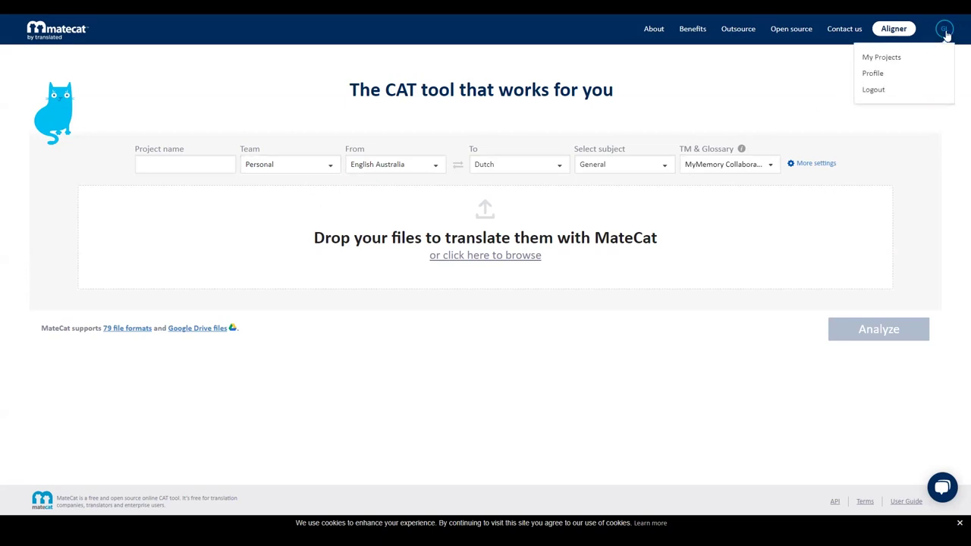
click(882, 58)
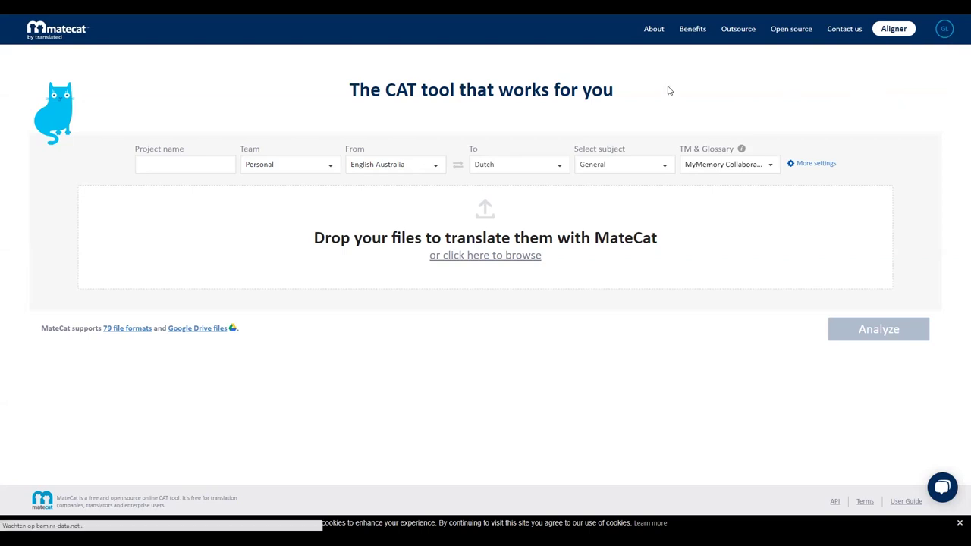
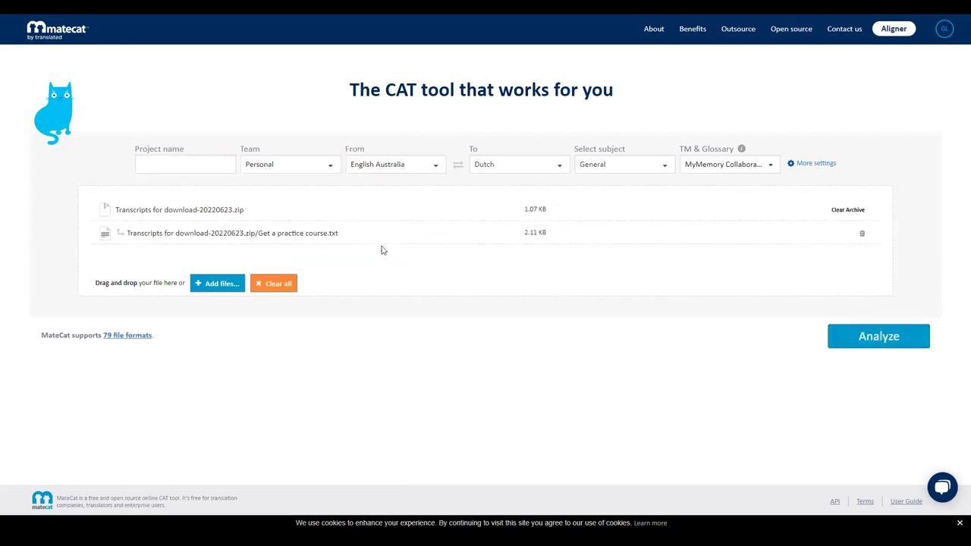
click(201, 164)
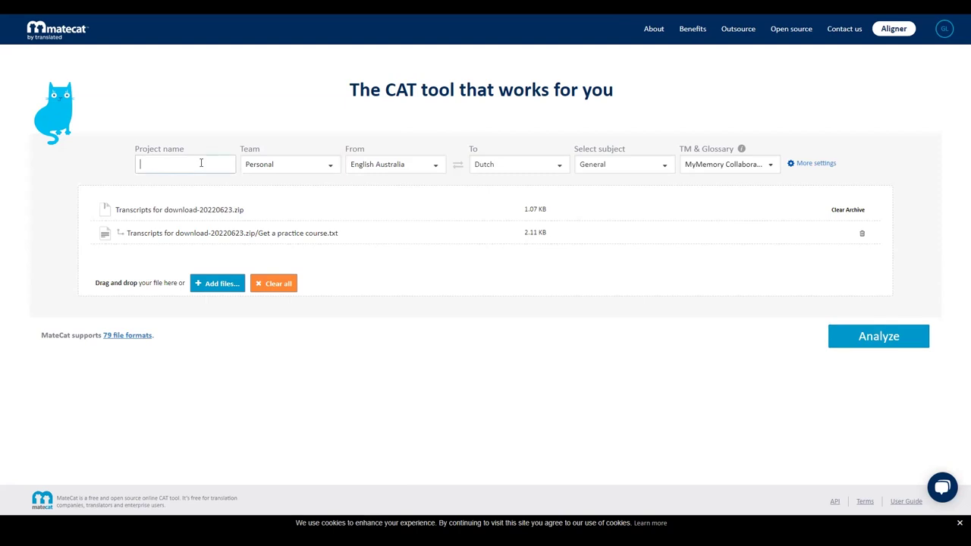
text(engage your learners)
click(877, 341)
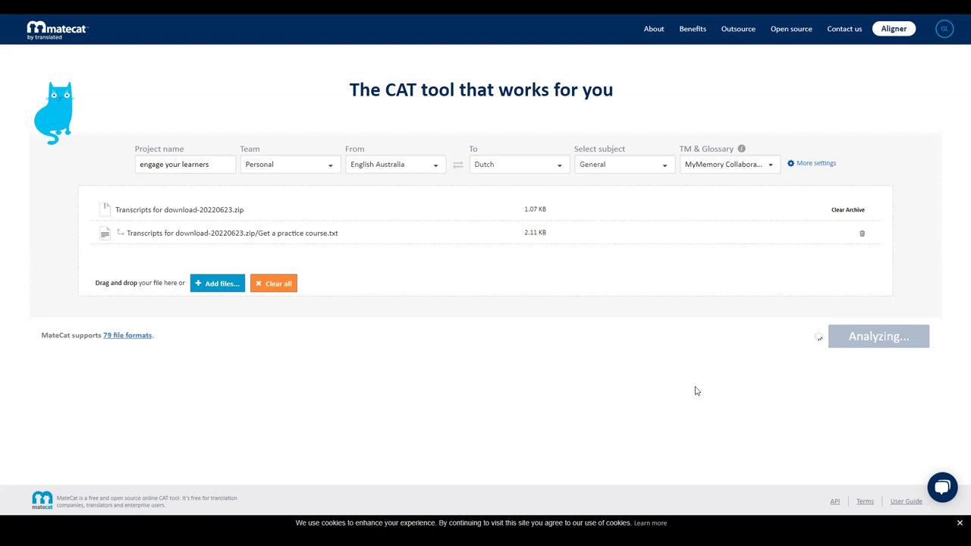
Go to the list of own Matecat projects and open the start_teaching_with_moodle project for translation
click(944, 36)
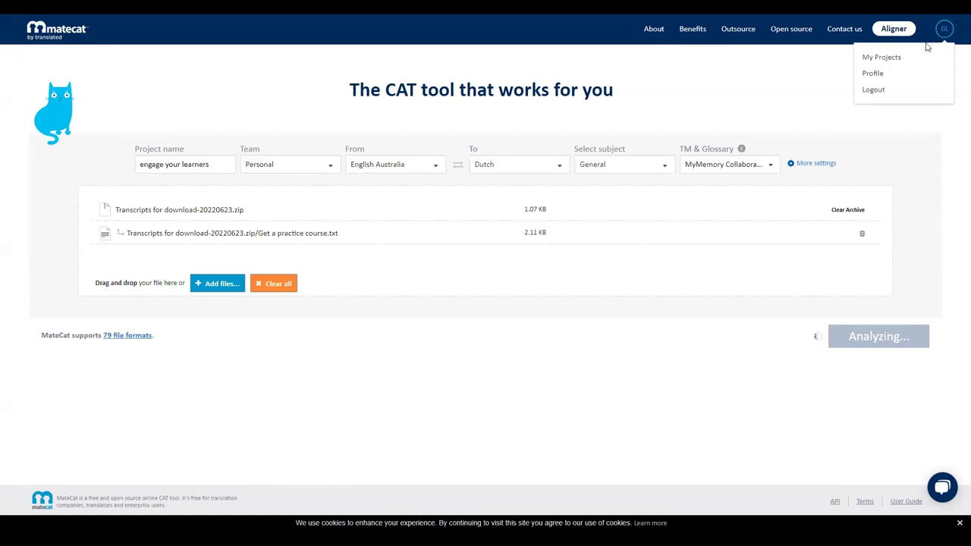
click(721, 90)
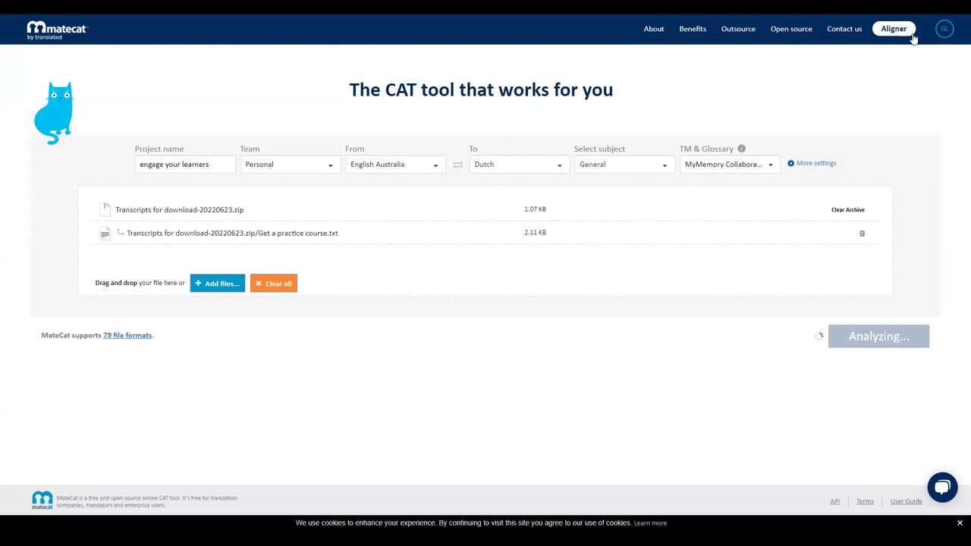
click(943, 34)
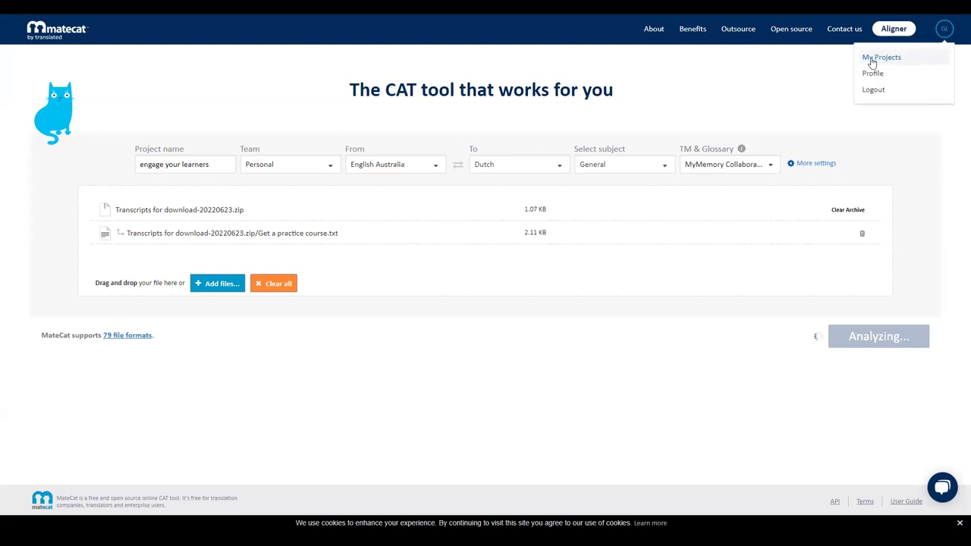
right_click(871, 63)
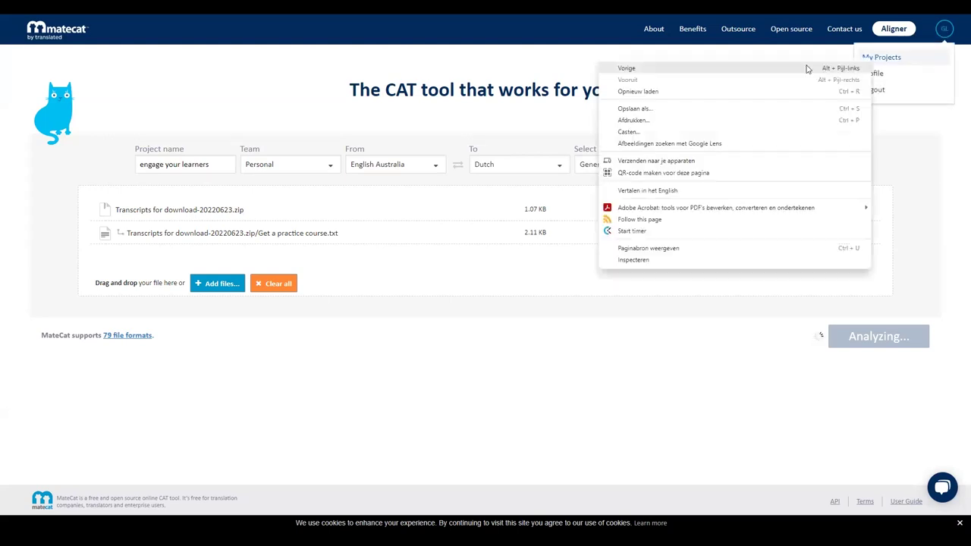
click(880, 58)
click(889, 58)
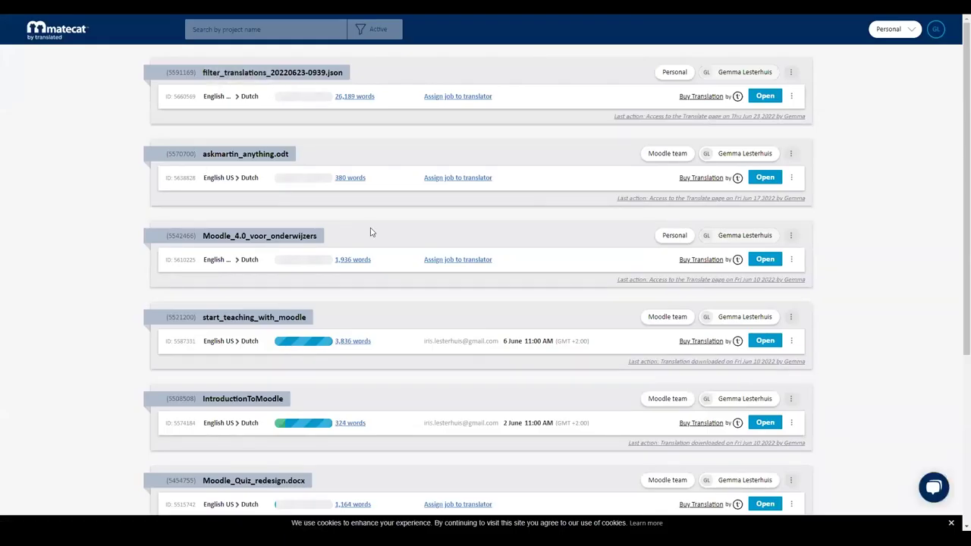
scroll(170, 230, down, 1)
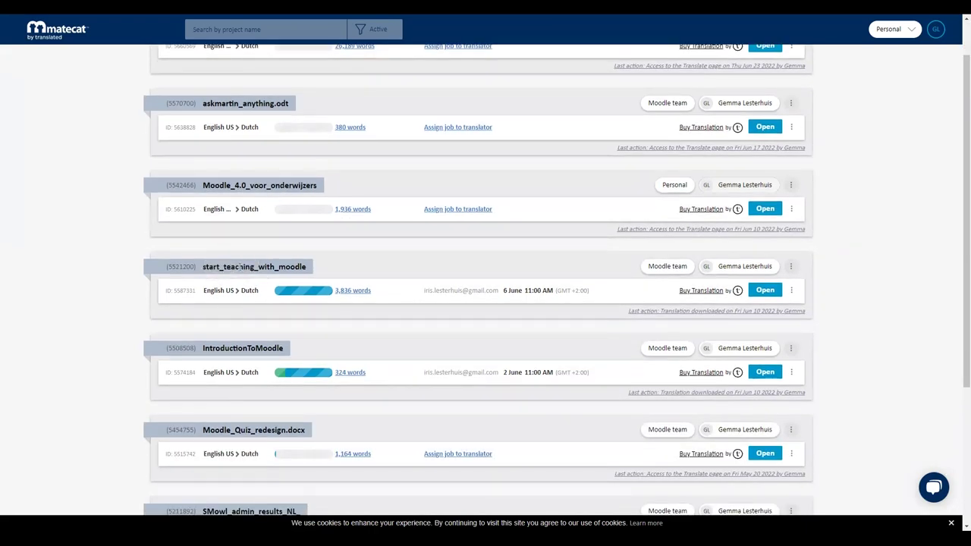
click(464, 210)
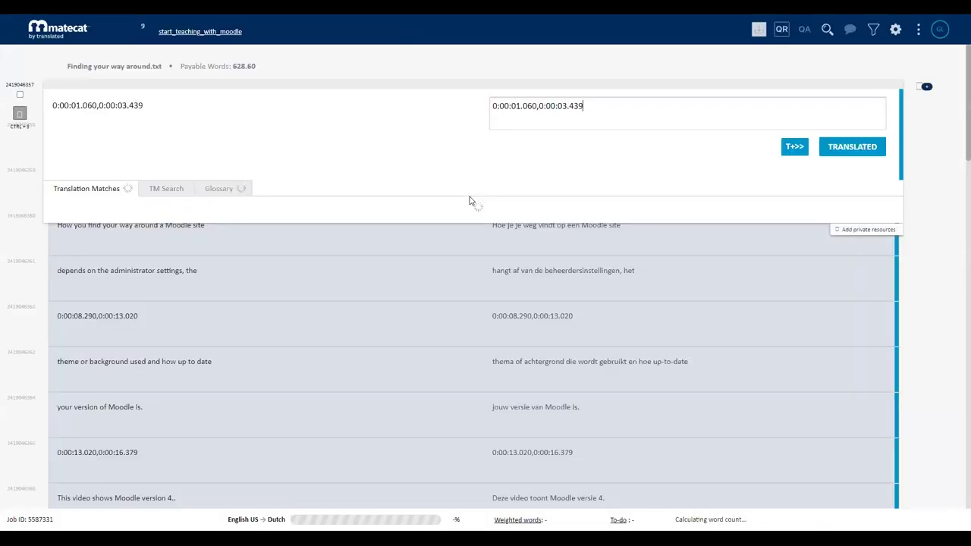
Go to the Course editing.txt file and select the Dutch text "Cursus bewerken" in the "Course editing" segment
click(170, 34)
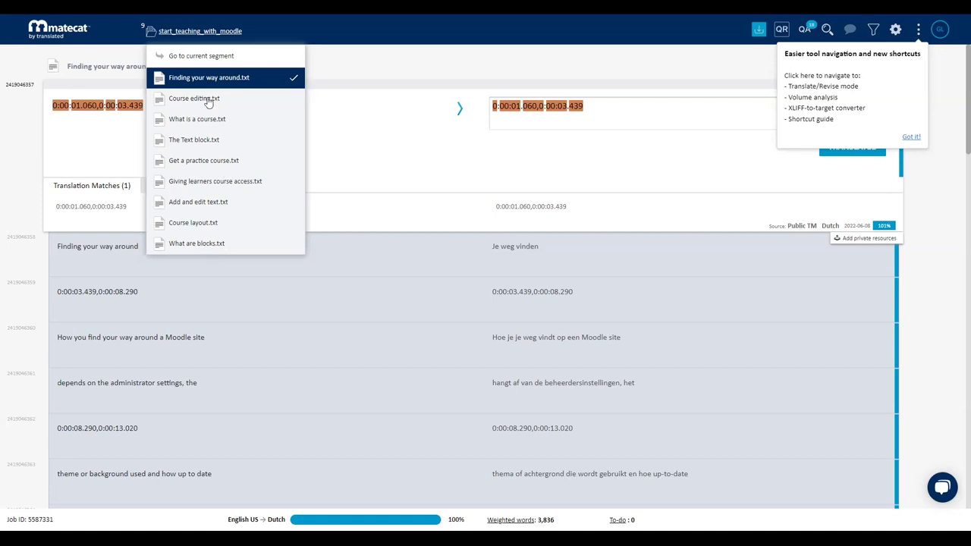
click(242, 99)
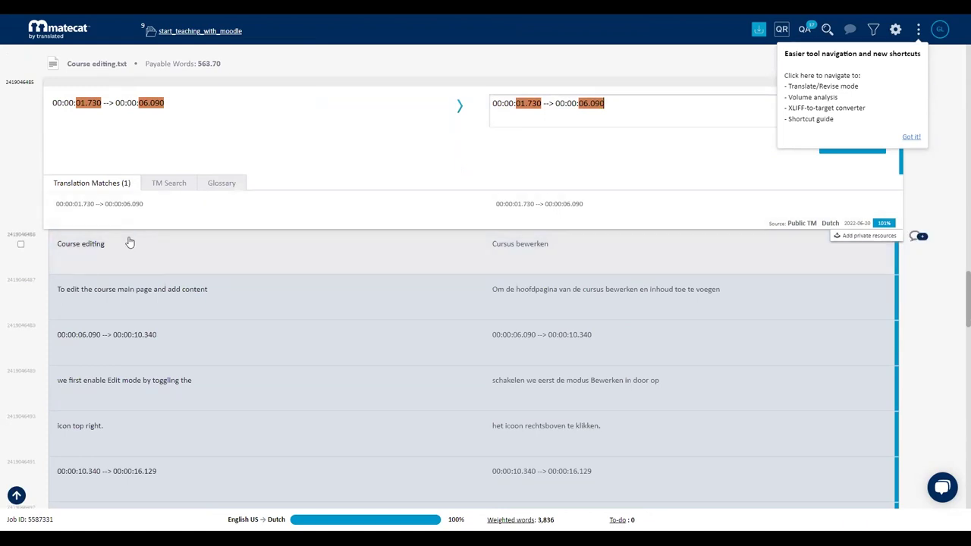
click(583, 266)
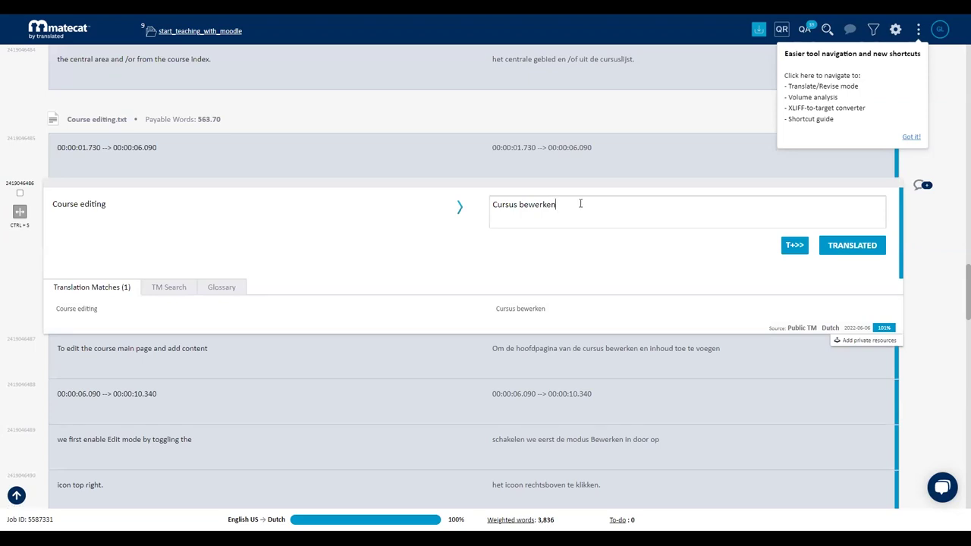
drag(580, 204, 461, 207)
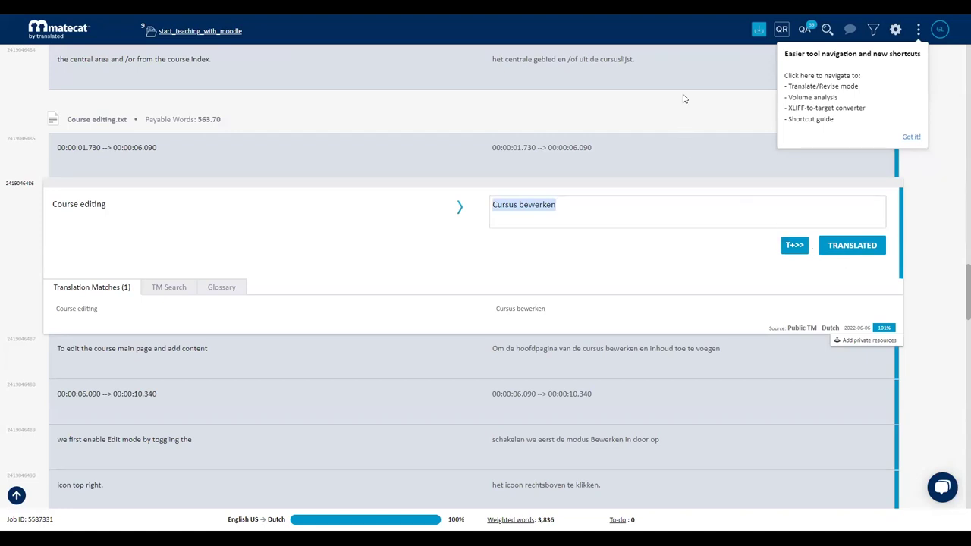
Download the project's translation and switch to the PowerPoint slideshow on the Moodle Academy course translation process
click(758, 31)
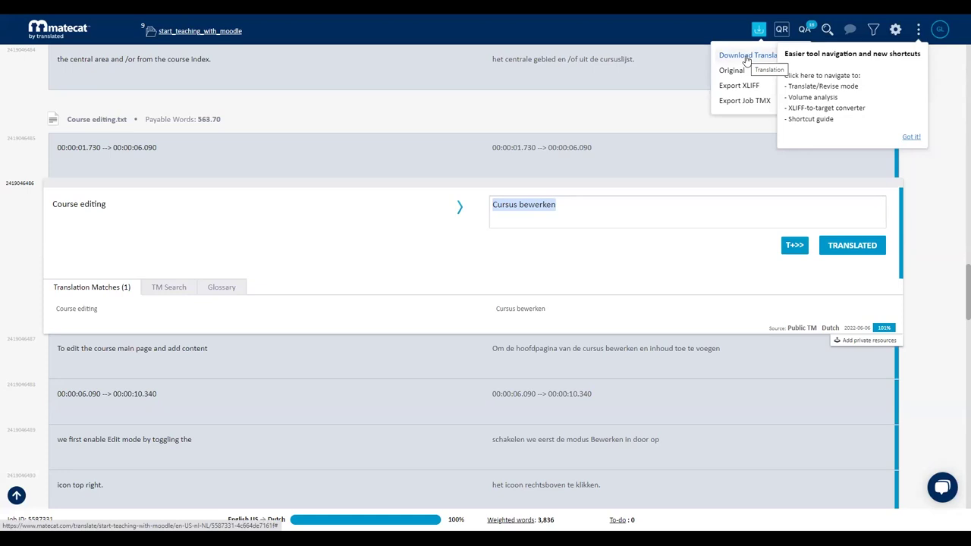
click(748, 60)
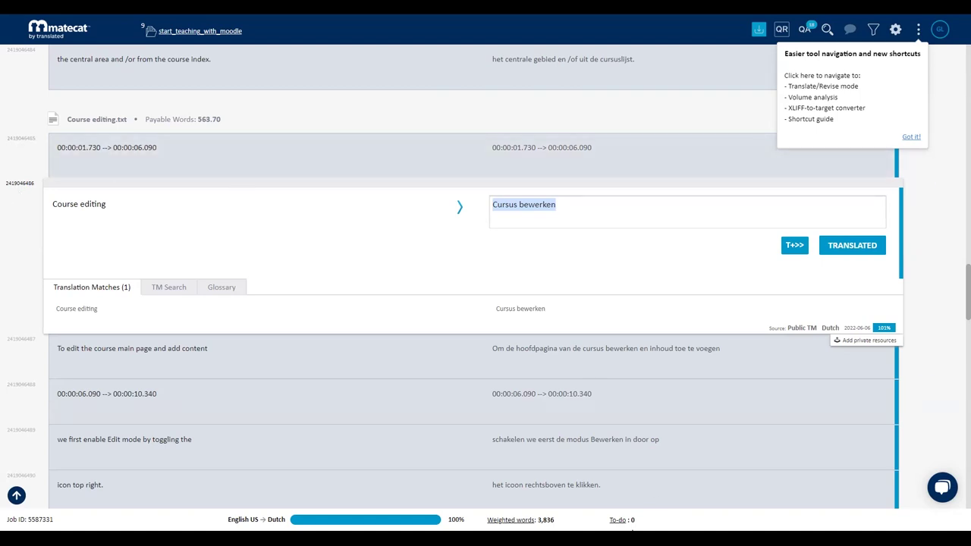
mouse_move(667, 514)
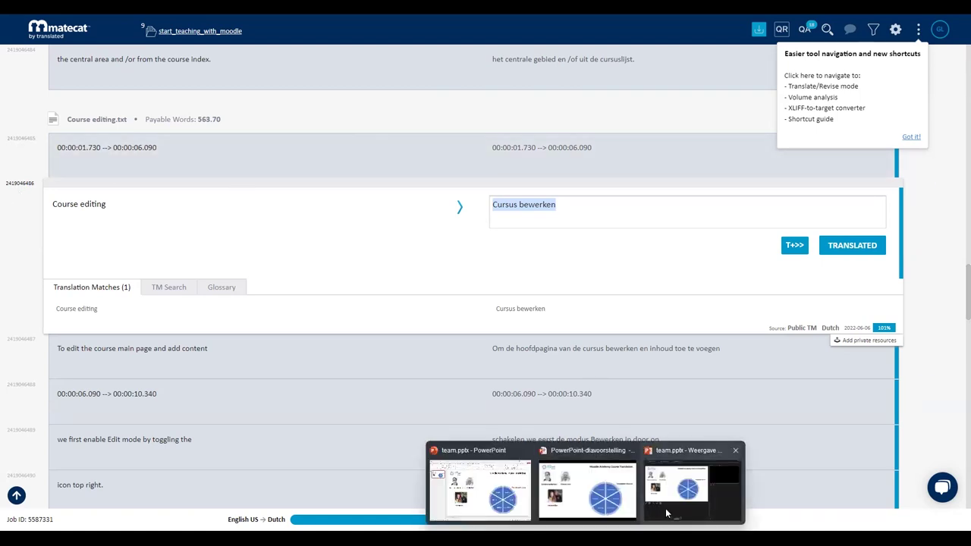
click(606, 521)
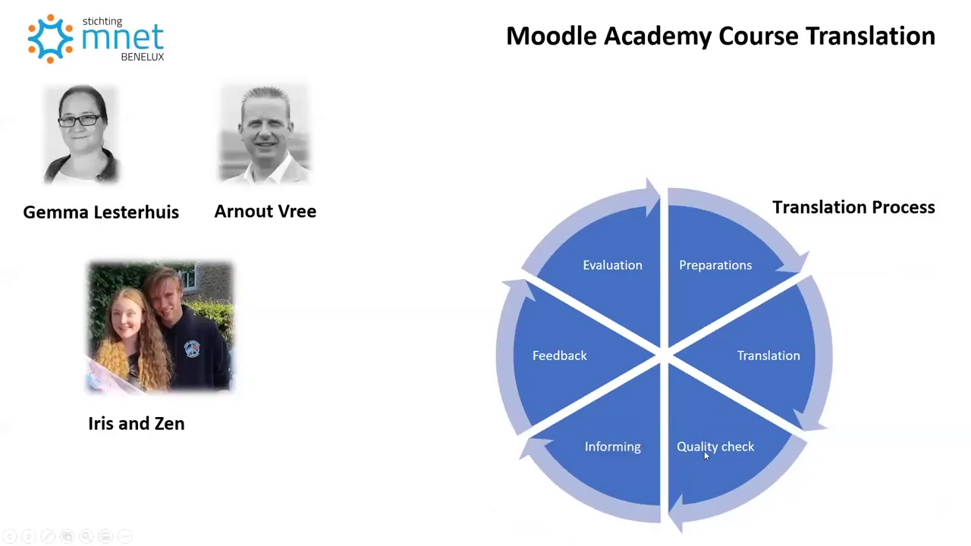